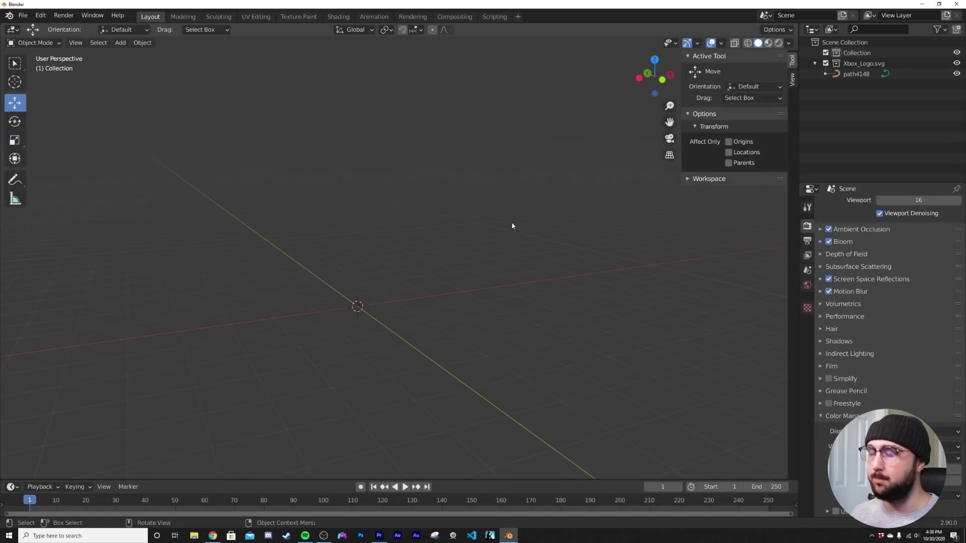
Select the imported Xbox logo and scale it up about 27.9 times.
left_click_drag(521, 212, 301, 365)
key("s")
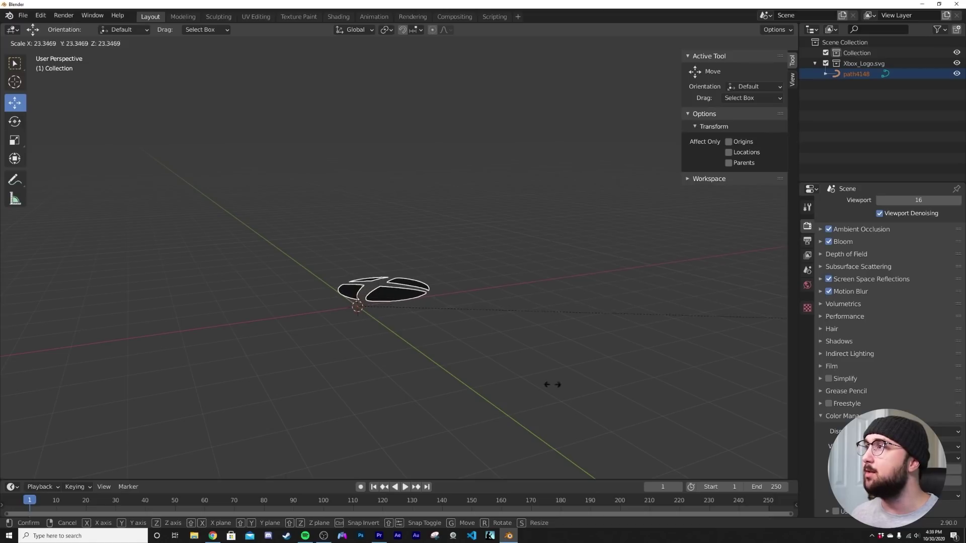
left_click(130, 351)
middle_click_drag(583, 276, 515, 287)
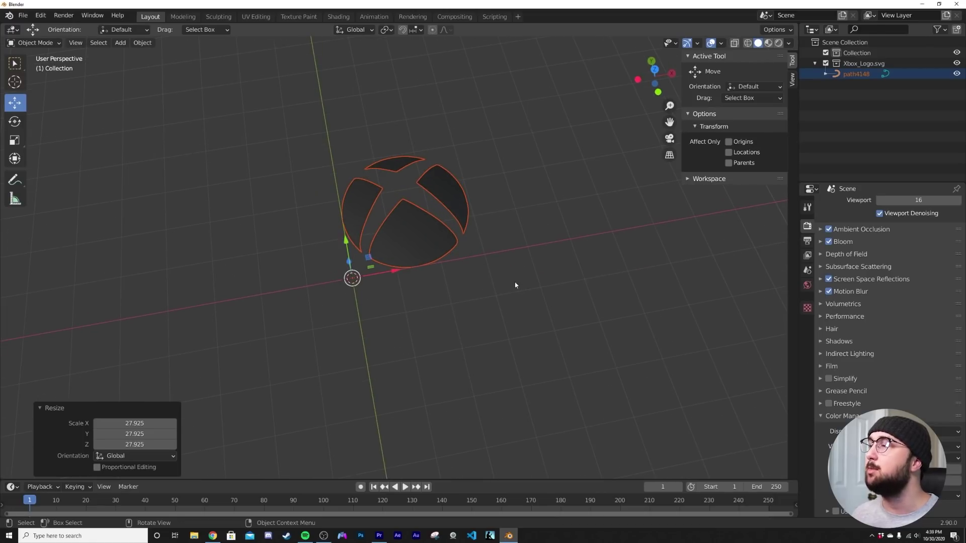
middle_click_drag(478, 254, 377, 344)
scroll(515, 310, "up", 3)
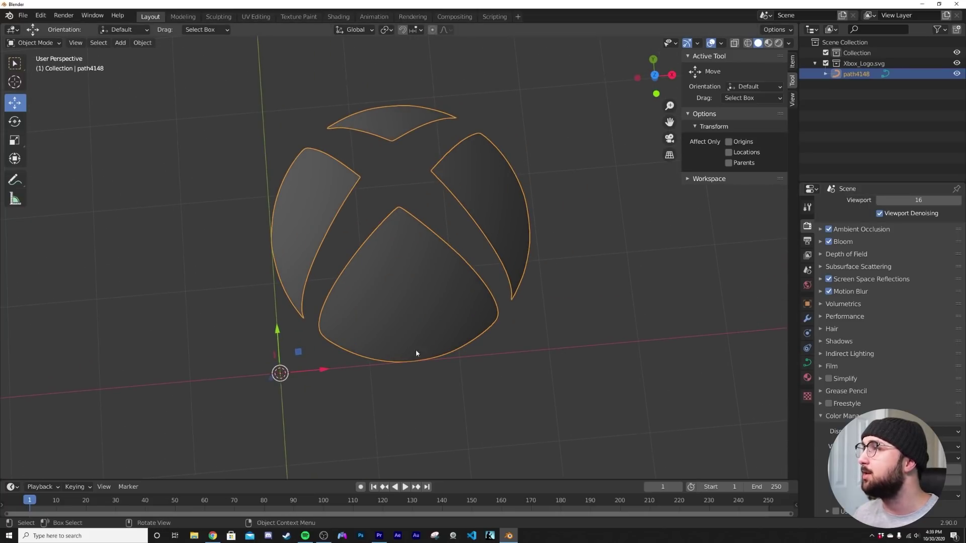
middle_click_drag(415, 349, 406, 297)
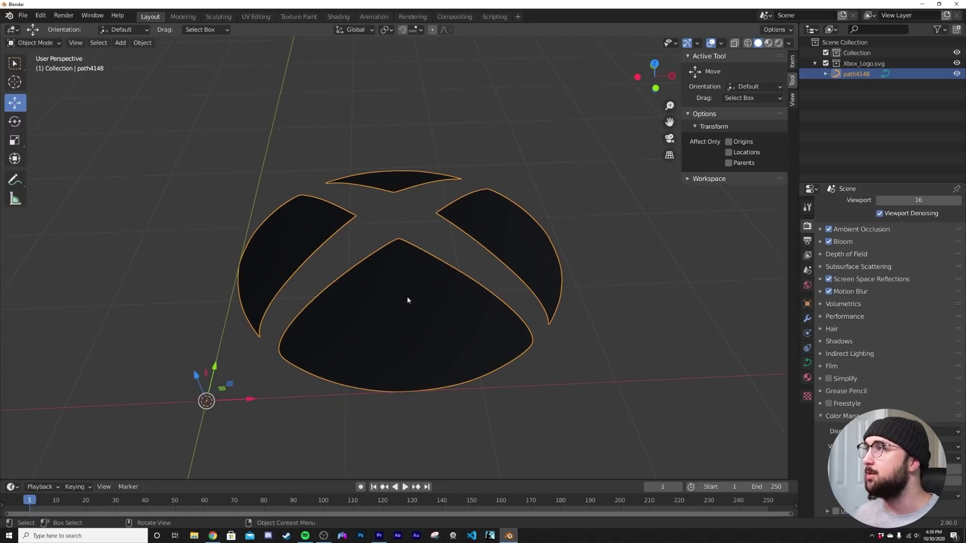
Set the logo curve's Fill Mode to None, leaving only outlines.
left_click(807, 363)
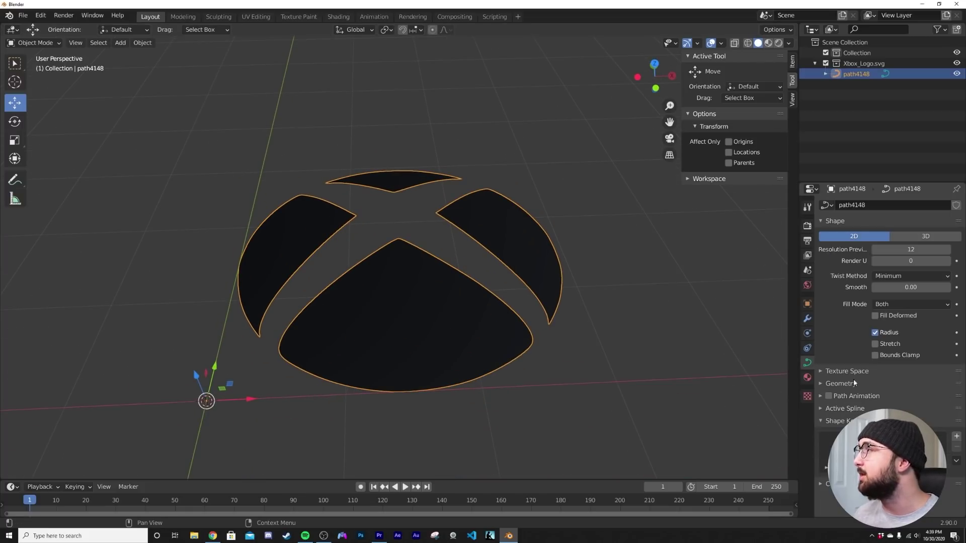
left_click(888, 276)
left_click(889, 304)
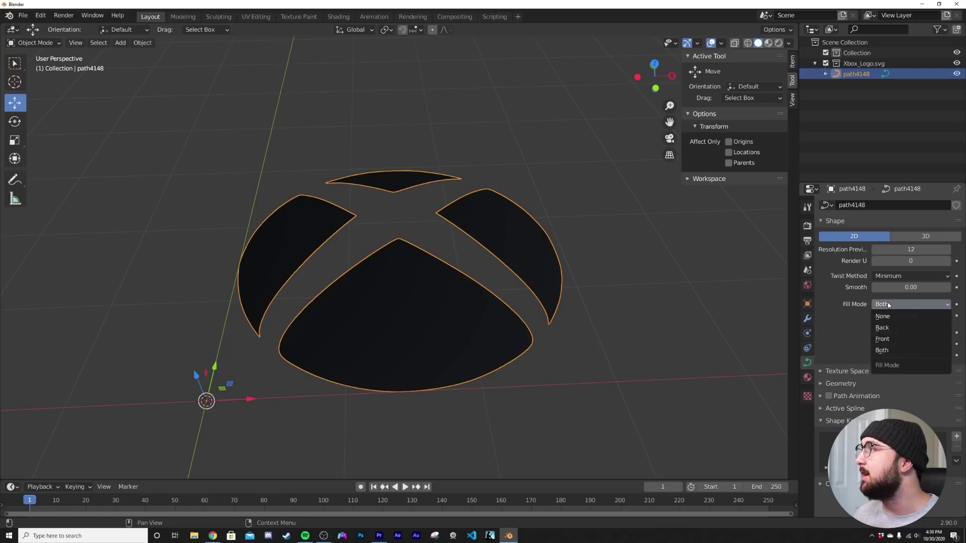
left_click(890, 317)
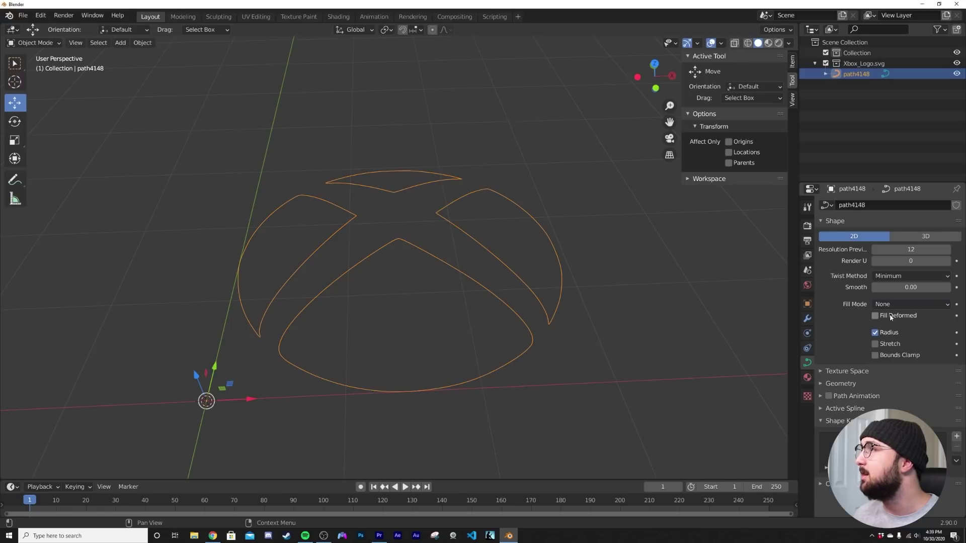
Give the logo outlines a 0.001 m bevel depth.
left_click(844, 387)
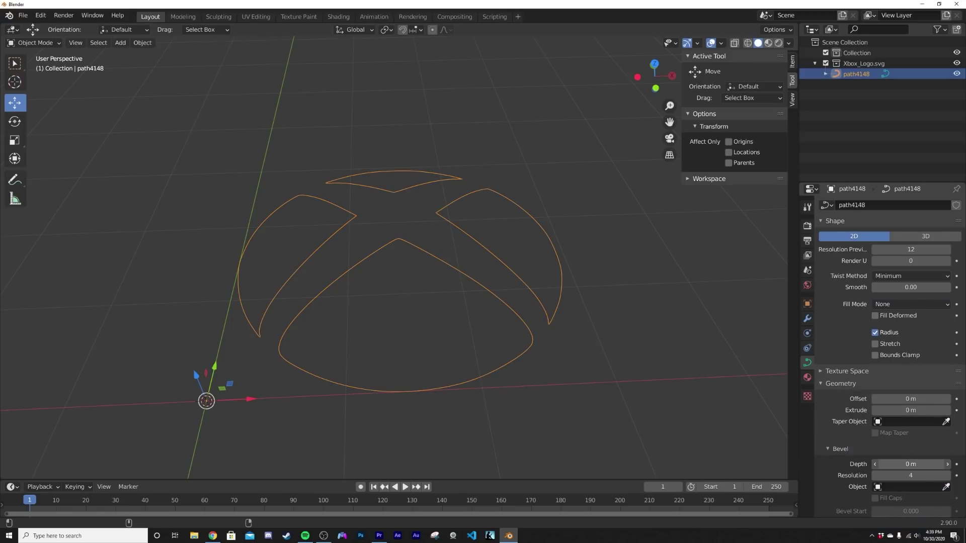
left_click_drag(910, 465, 915, 465)
scroll(430, 317, "down", 2)
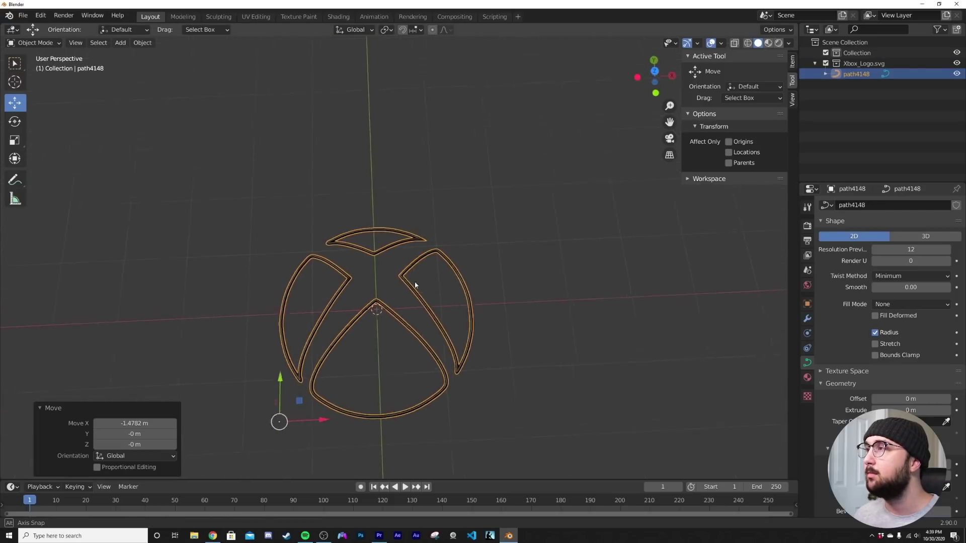
middle_click_drag(416, 285, 410, 209)
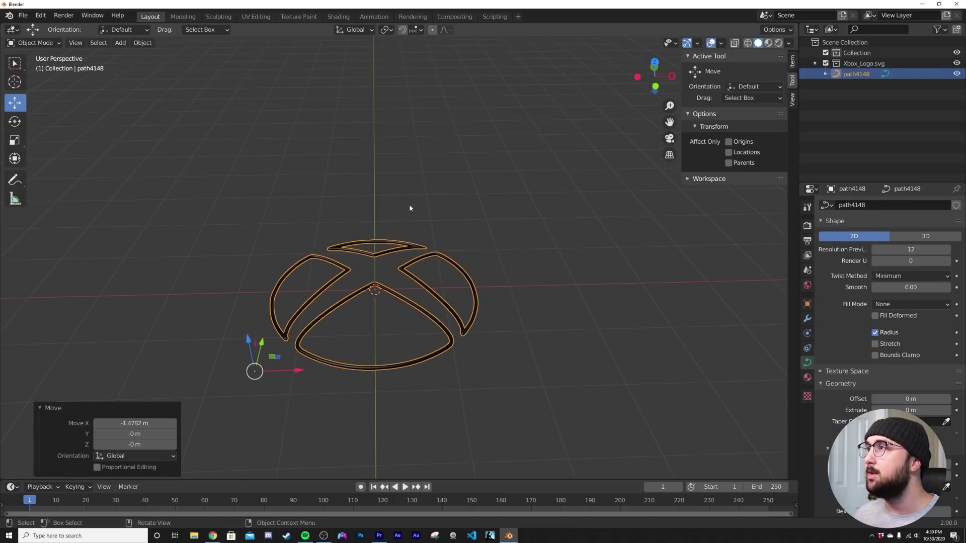
key("shift+a")
Add a plane under the logo, scale it 8 times, and apply its location and scale.
mouse_move(382, 190)
left_click(455, 190)
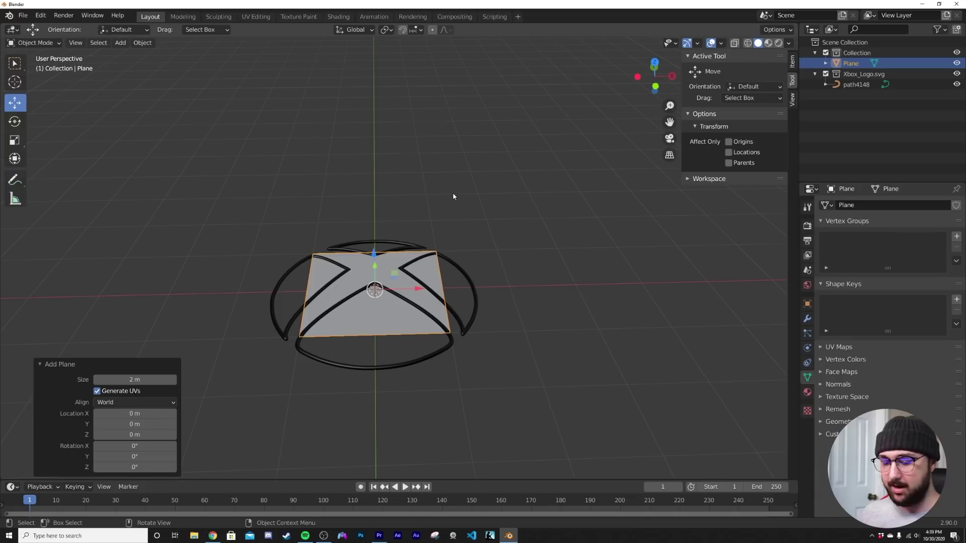
type("s8")
key("Return")
key("ctrl+a")
left_click(454, 197)
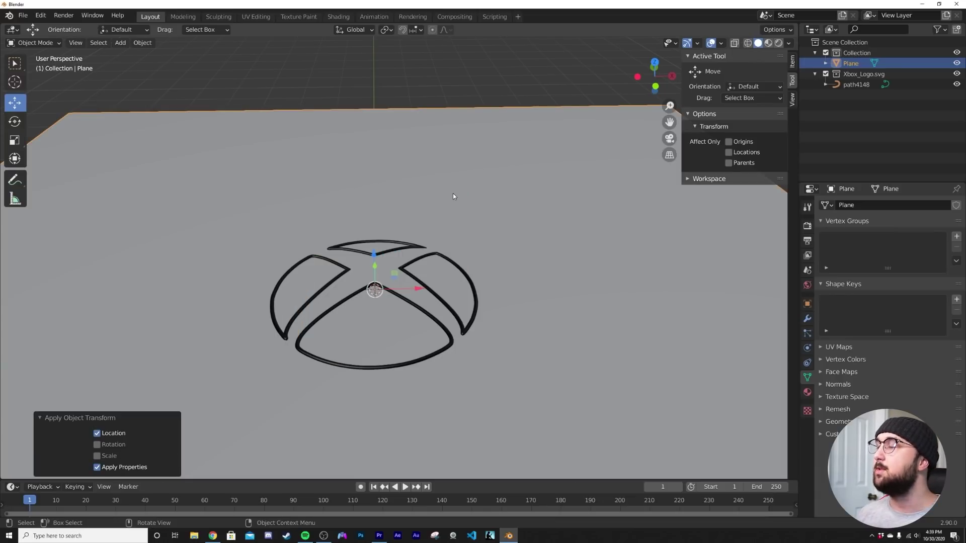
key("ctrl+a")
left_click(453, 216)
Add a camera, view through it, and make it orthographic with scale 9.500.
key("shift+a")
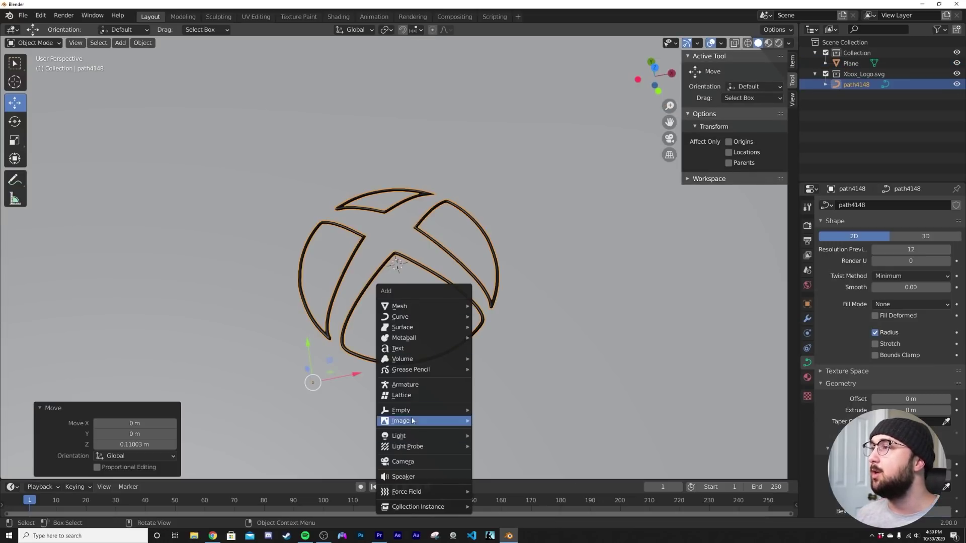
left_click(420, 463)
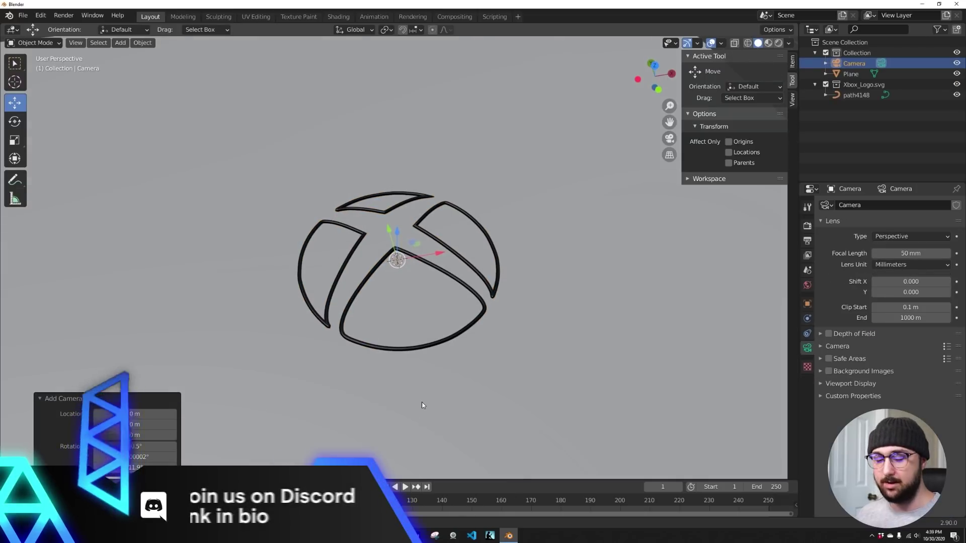
key("ctrl+alt+KP_0")
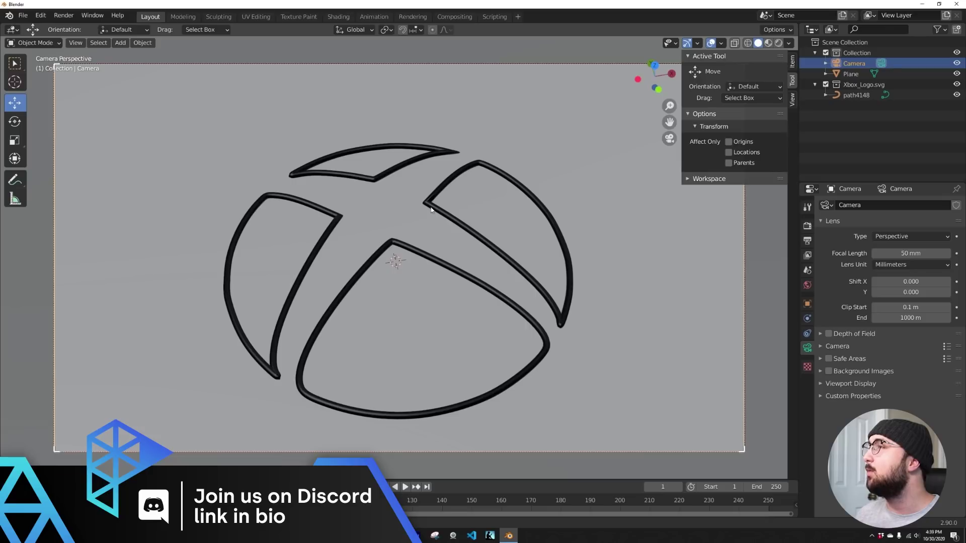
left_click(904, 241)
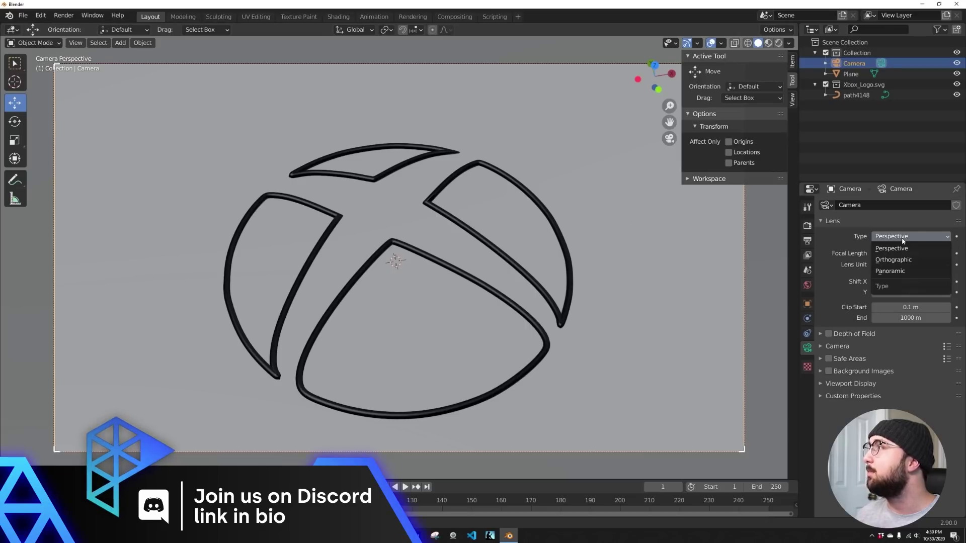
left_click(901, 266)
left_click_drag(901, 253, 946, 253)
middle_click_drag(577, 194, 555, 189)
scroll(559, 153, "down", 4)
middle_click_drag(321, 189, 376, 310)
scroll(376, 310, "up", 4)
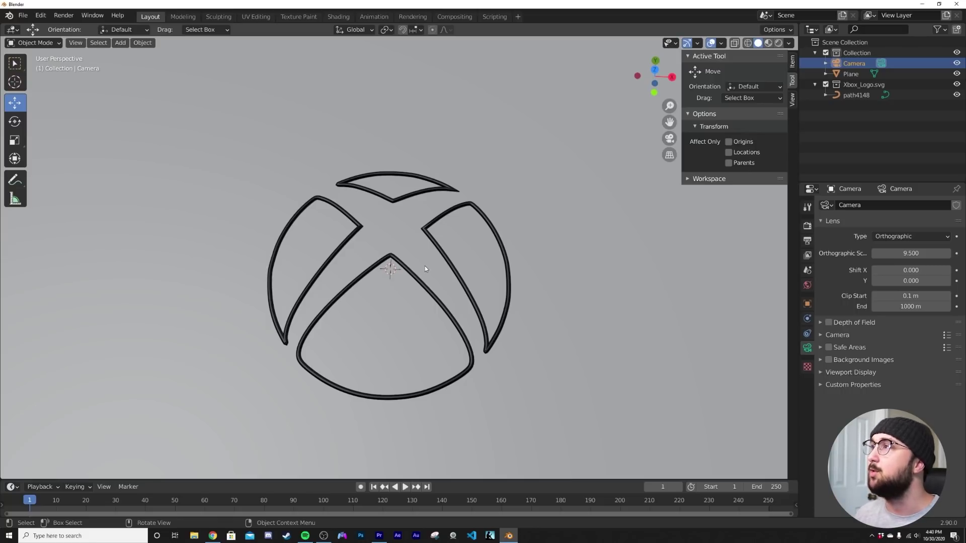
key("shift+a")
Add a Bezier circle around the logo and scale it to frame the logo in the camera view.
mouse_move(427, 33)
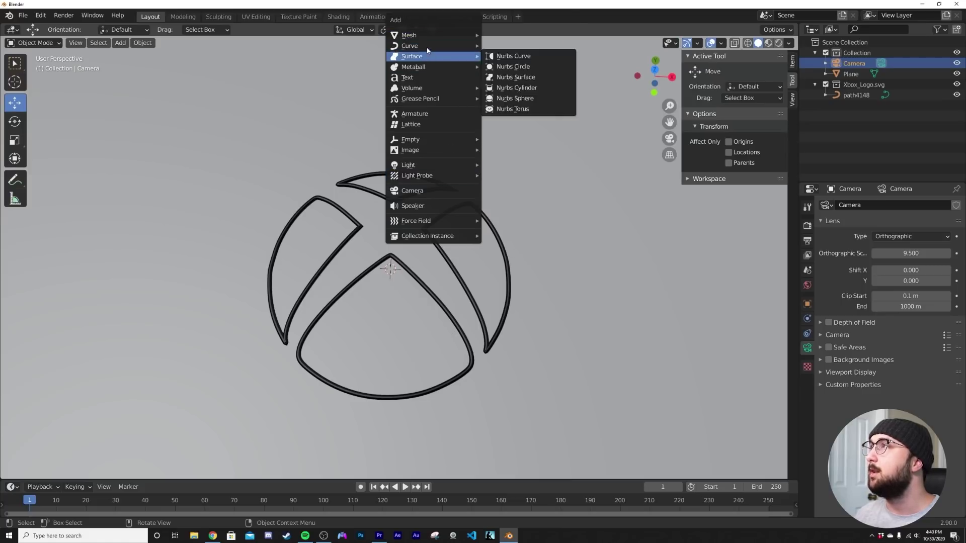
left_click(504, 56)
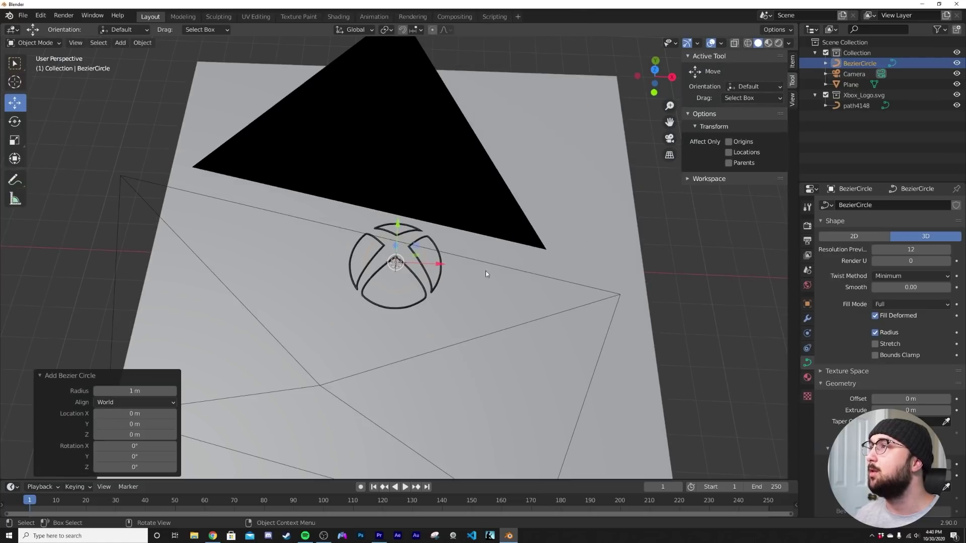
key("s")
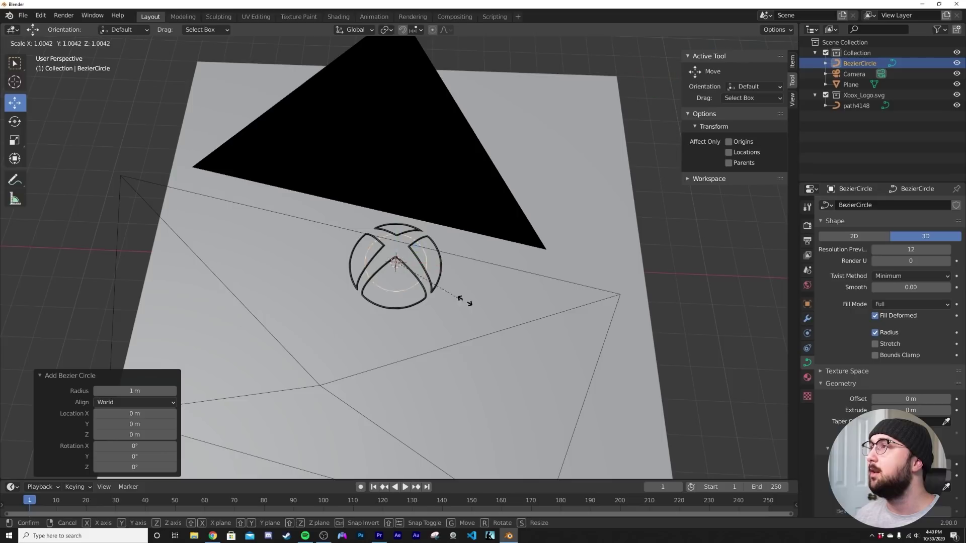
left_click(132, 330)
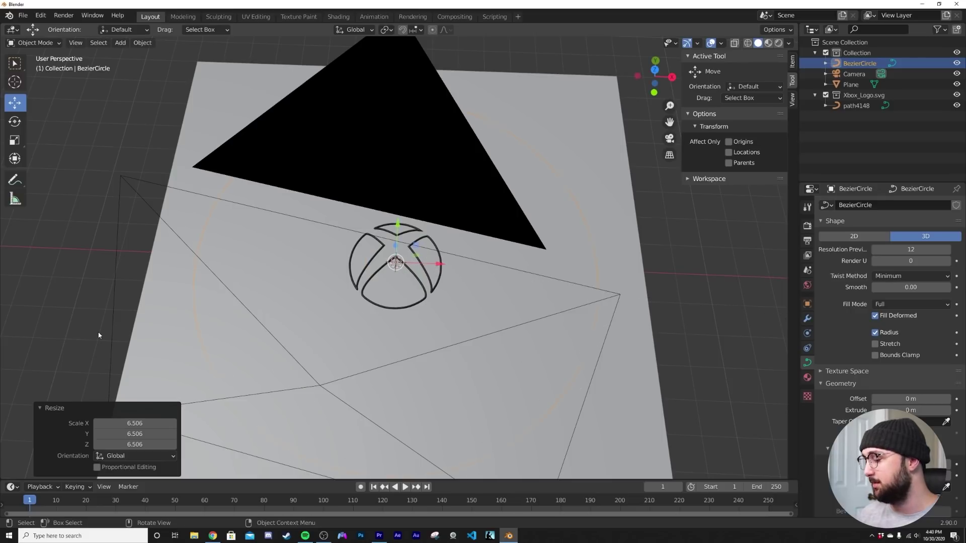
key("KP_0")
scroll(108, 331, "down", 2)
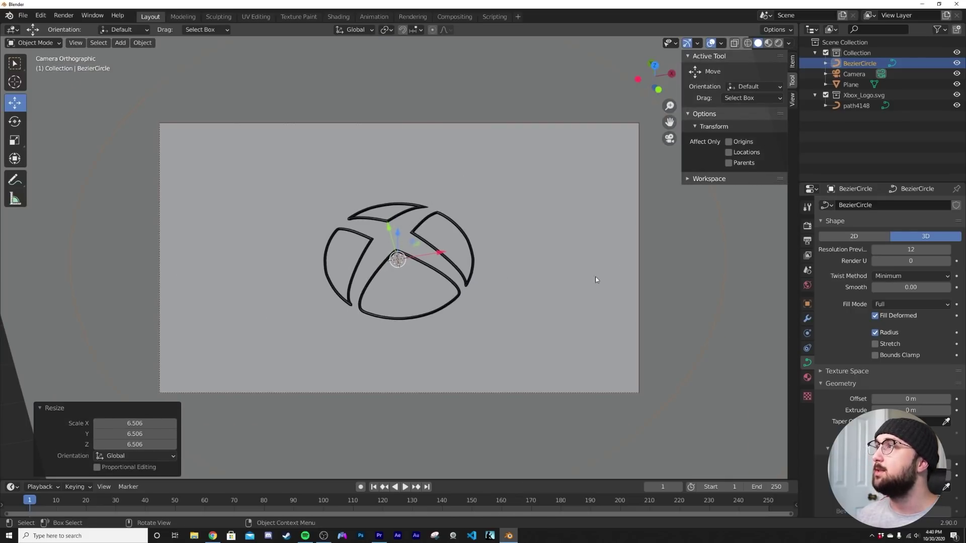
key("s")
left_click(612, 286)
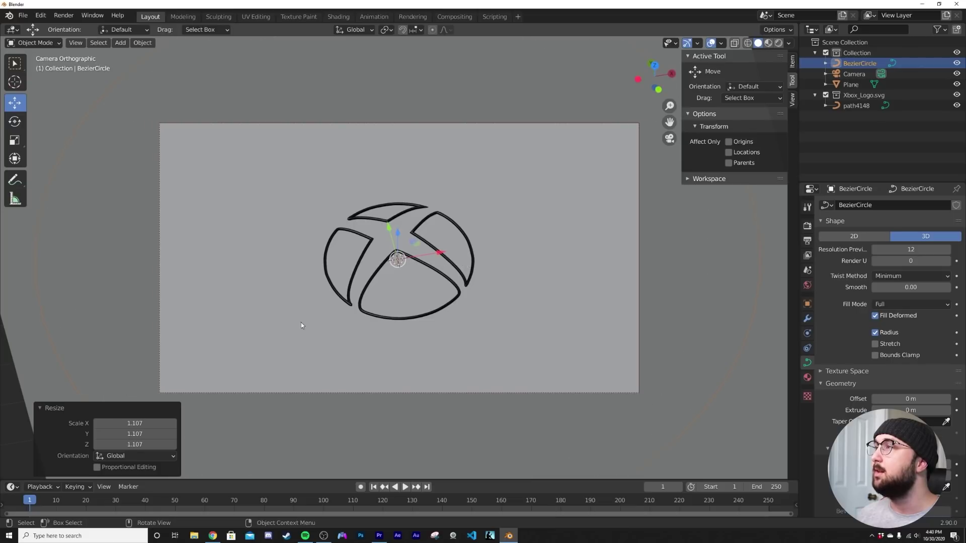
Extrude the circle 0.02 m and convert it to a mesh.
middle_click_drag(302, 328, 639, 263)
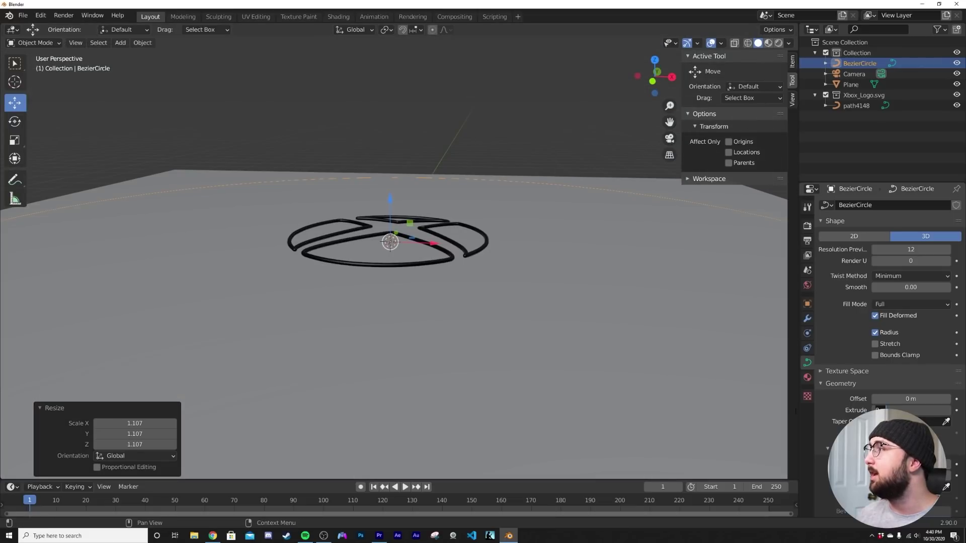
mouse_move(911, 412)
left_mouse_down()
mouse_move(931, 412)
mouse_move(920, 412)
left_mouse_up()
right_click(607, 272)
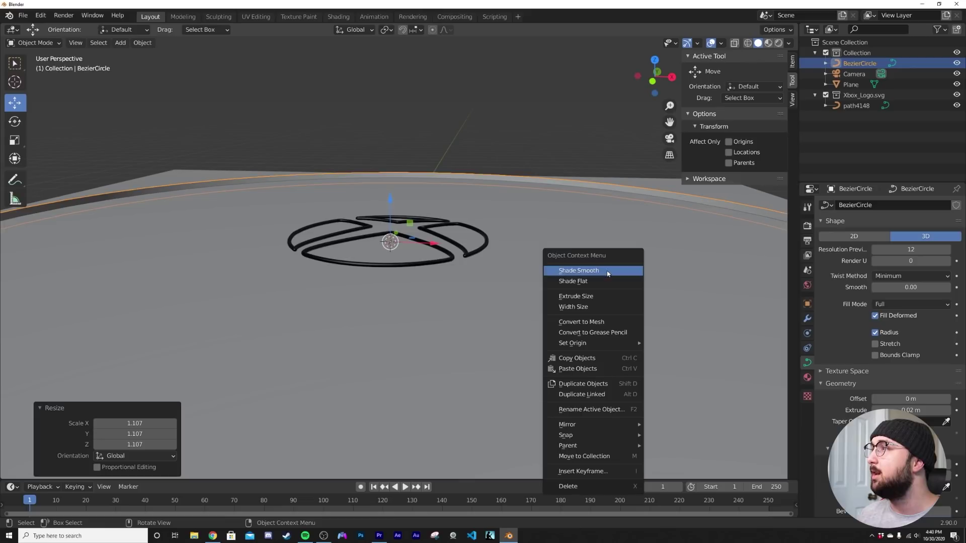
left_click(582, 322)
scroll(475, 302, "down", 3)
left_click(807, 336)
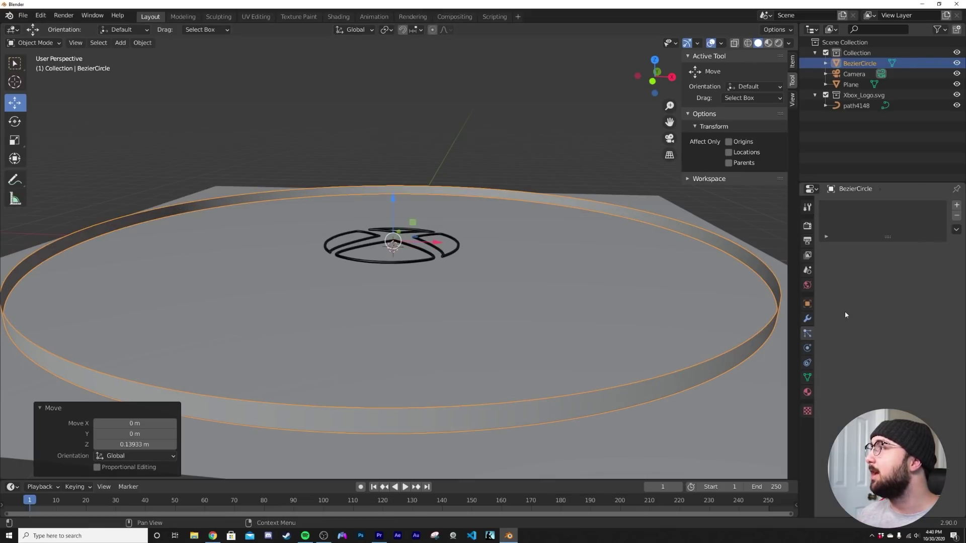
Add a hair particle system to the ring.
left_click(957, 209)
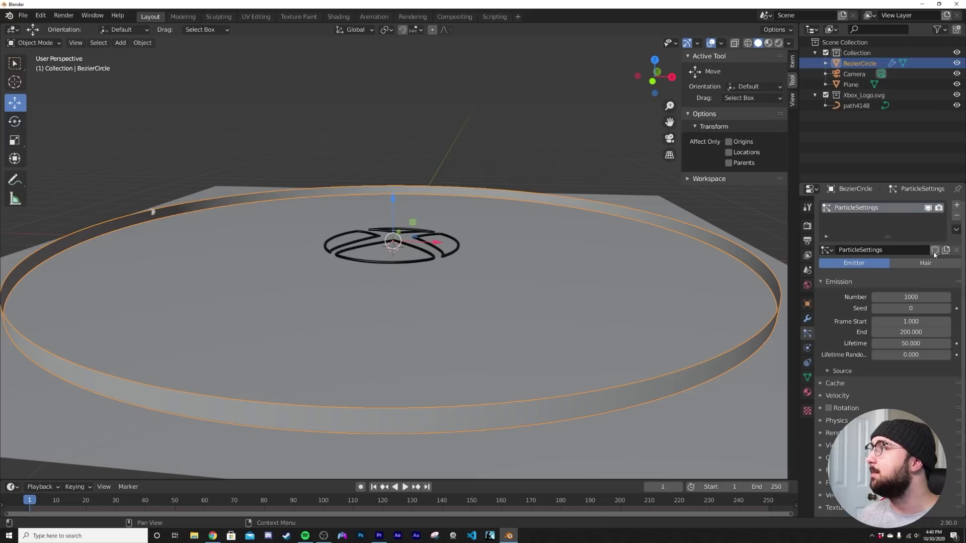
left_click(931, 263)
middle_click_drag(373, 302, 439, 393)
scroll(383, 348, "down", 5)
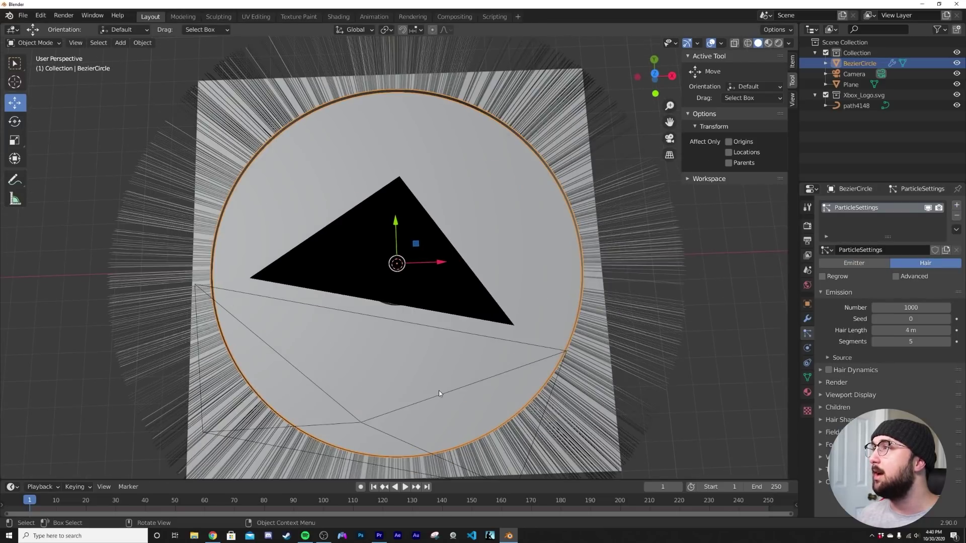
scroll(554, 322, "up", 5)
scroll(498, 297, "down", 2)
middle_click_drag(483, 289, 448, 189)
Add a force field at the logo with strength -6 so the hair pulls inward.
key("shift+a")
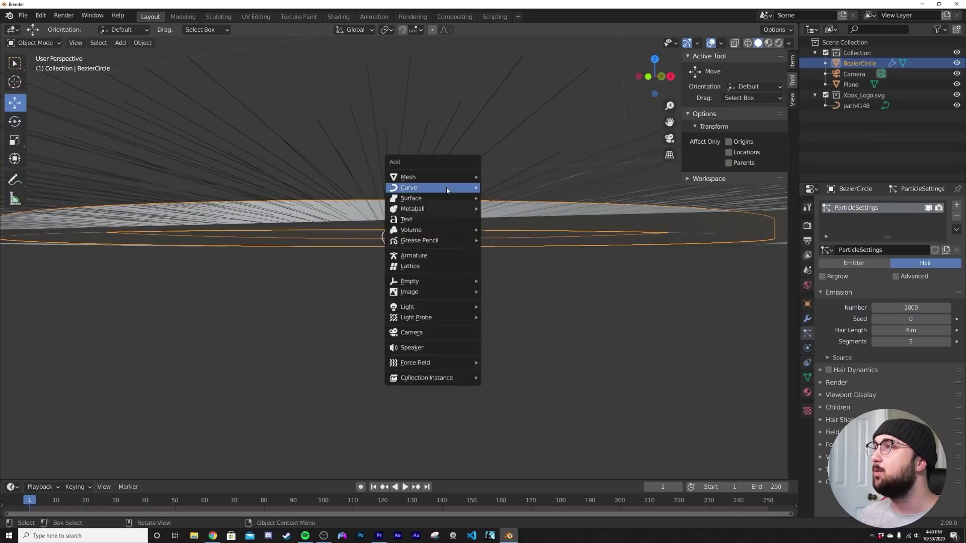
middle_click_drag(310, 235, 445, 216)
key("shift+a")
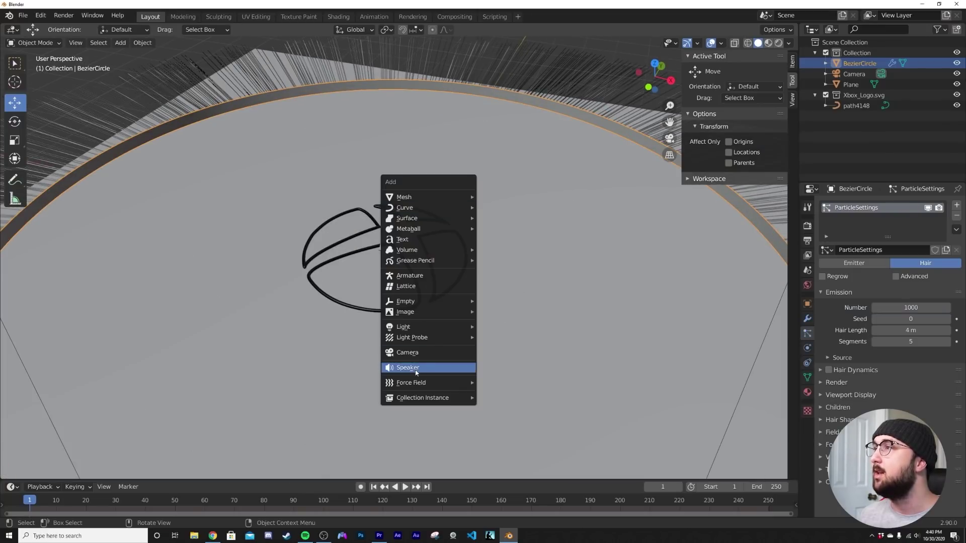
mouse_move(418, 382)
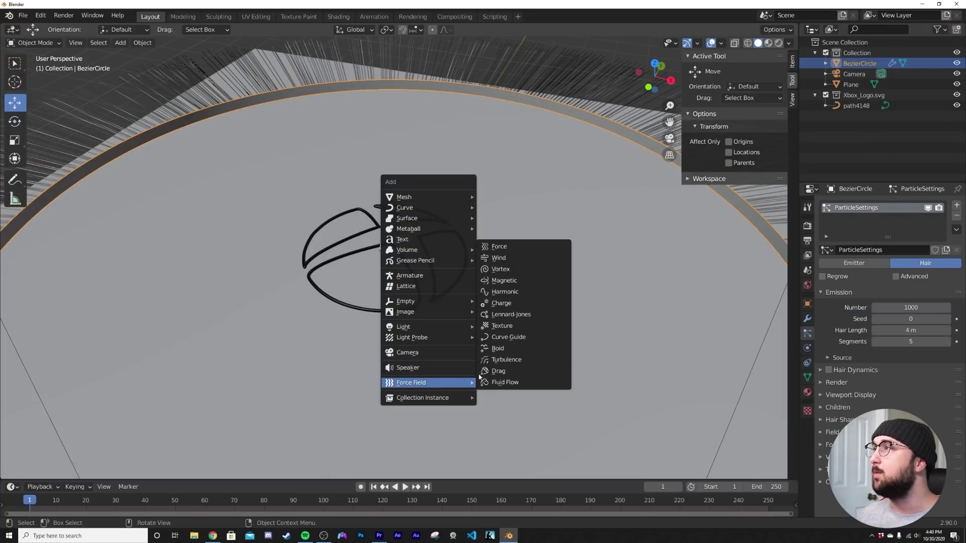
left_click(503, 247)
left_click(808, 348)
left_click(808, 318)
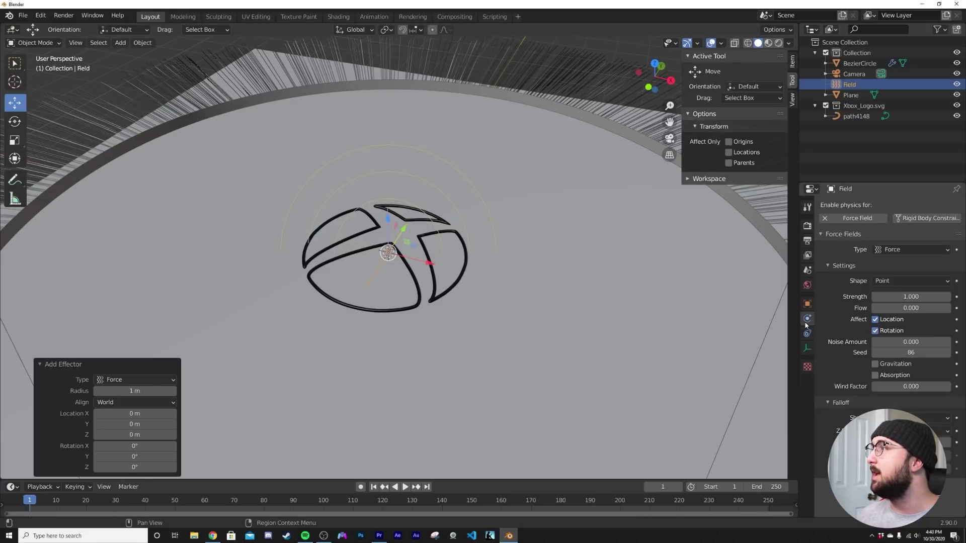
left_click_drag(935, 294, 874, 296)
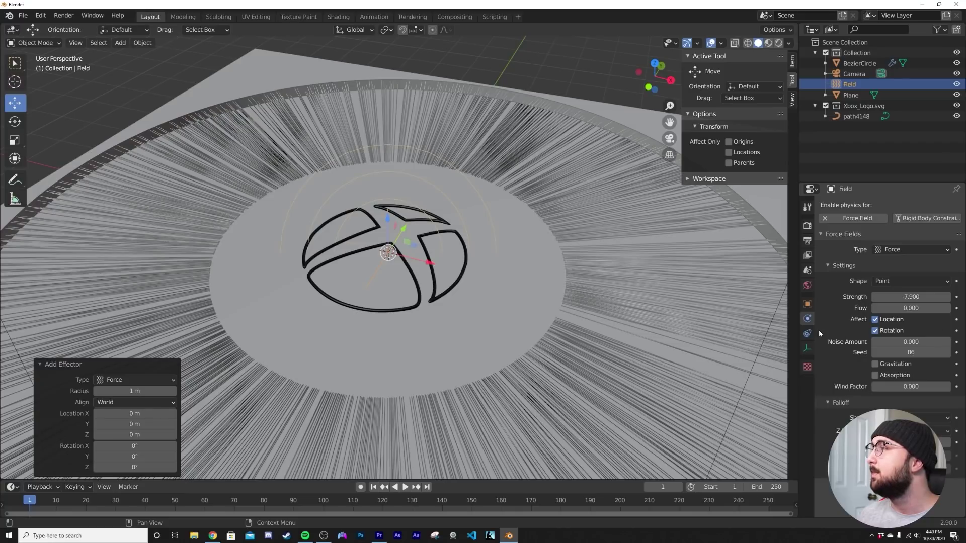
Add a turbulence force field with strength 14.3.
key("shift+a")
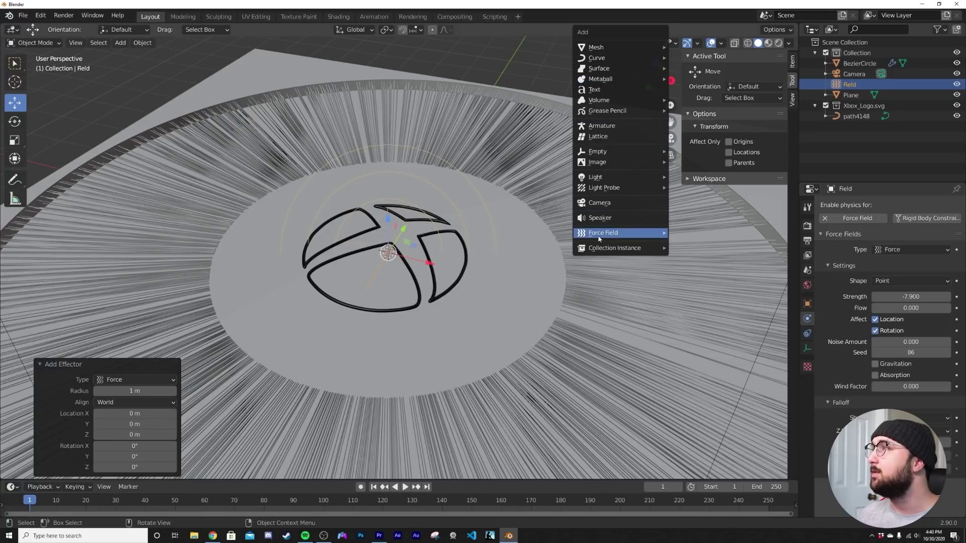
mouse_move(599, 239)
left_click(699, 343)
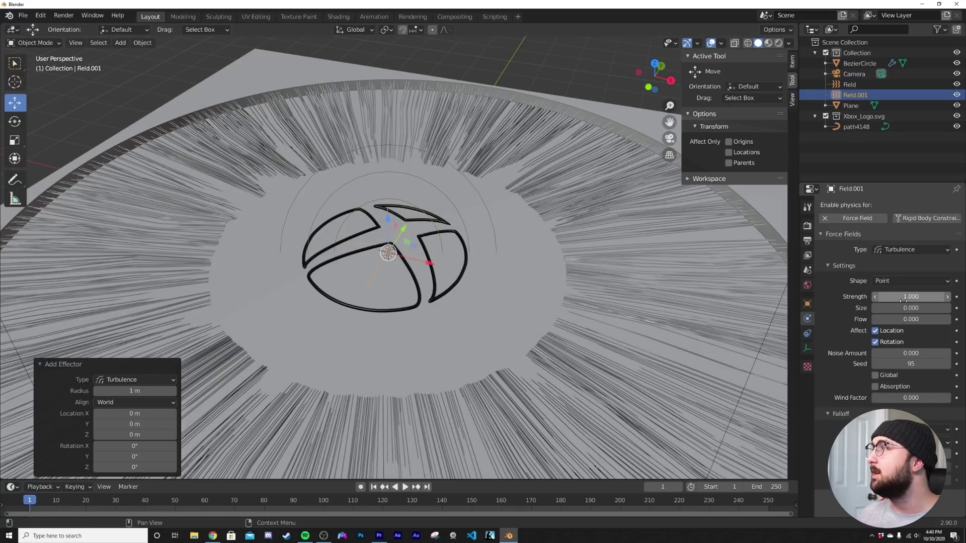
left_click_drag(901, 297, 954, 297)
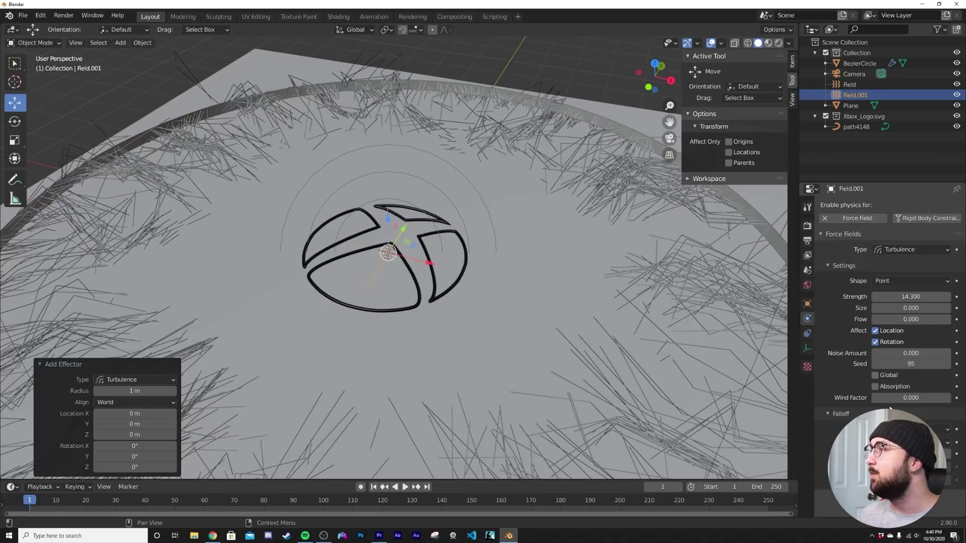
Set the ring's hair to 8 strand steps for smoother strands.
left_click(704, 293)
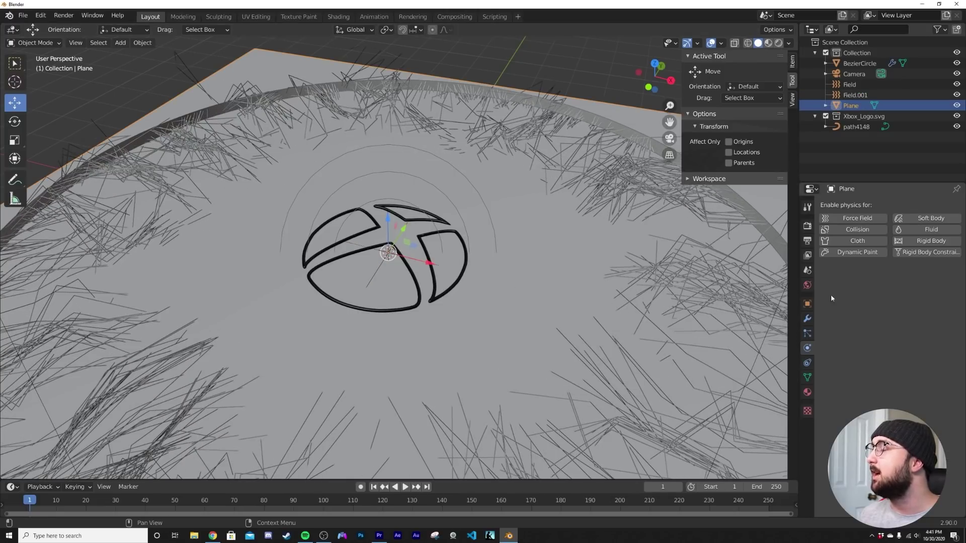
scroll(638, 437, "down", 4)
left_click(613, 350)
scroll(609, 352, "up", 3)
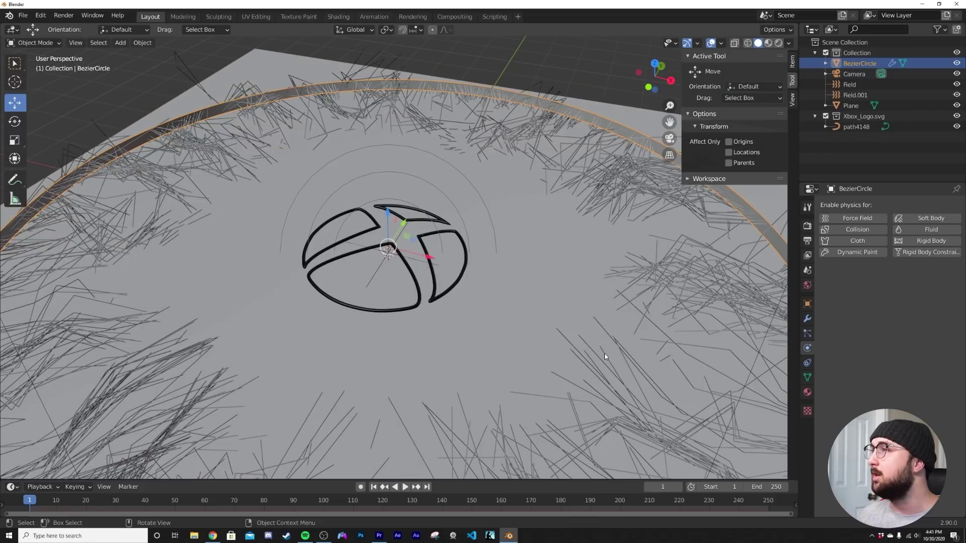
left_click(807, 334)
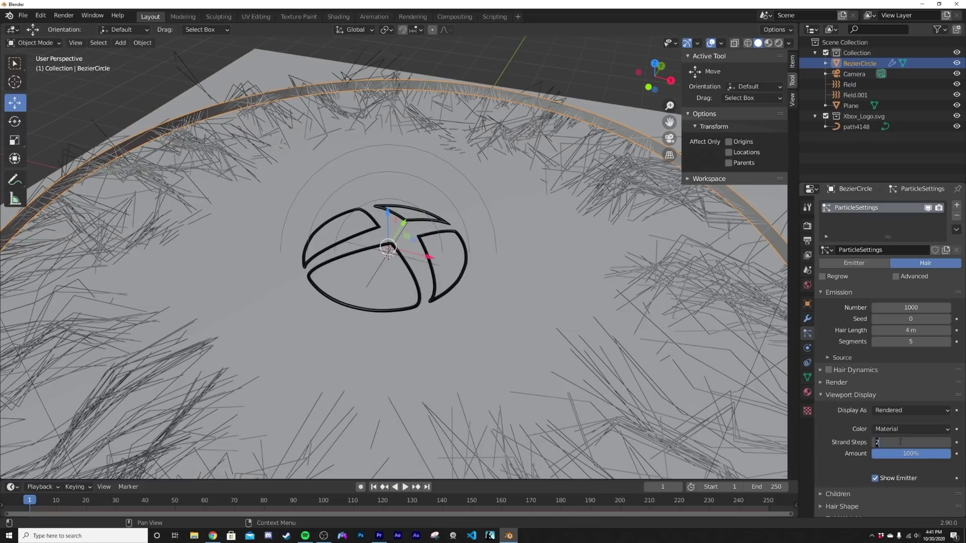
key("Return")
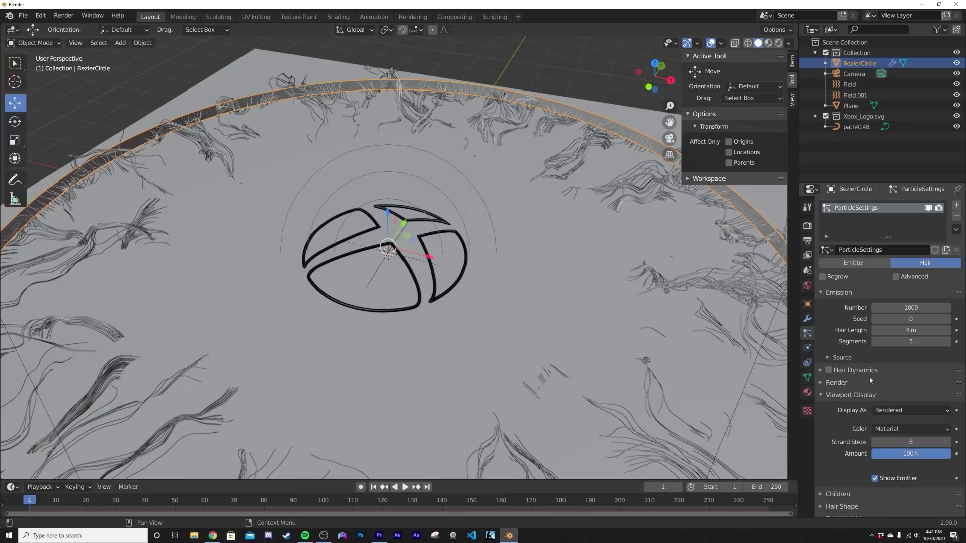
Lengthen the ring's hair to 5.85 m.
left_click(843, 384)
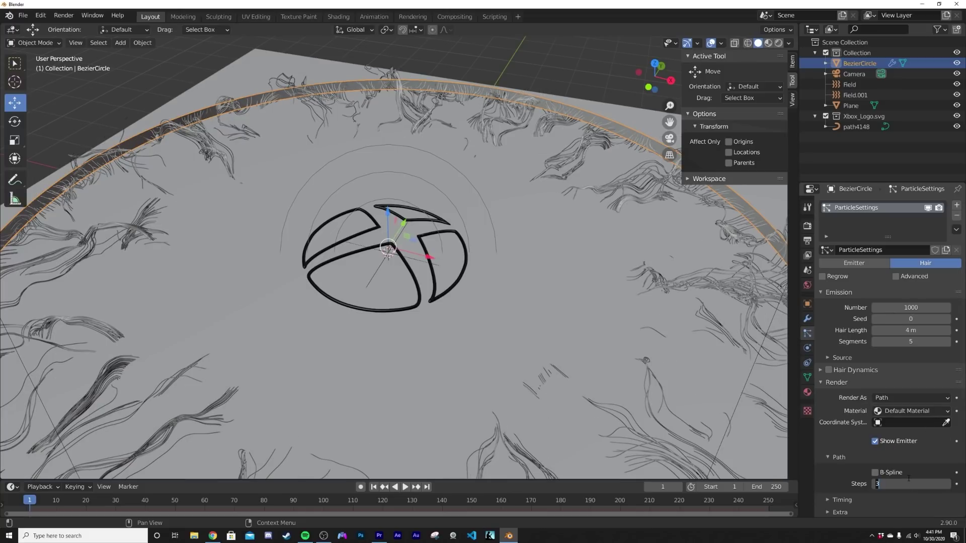
middle_click_drag(437, 272, 438, 327)
scroll(483, 326, "down", 5)
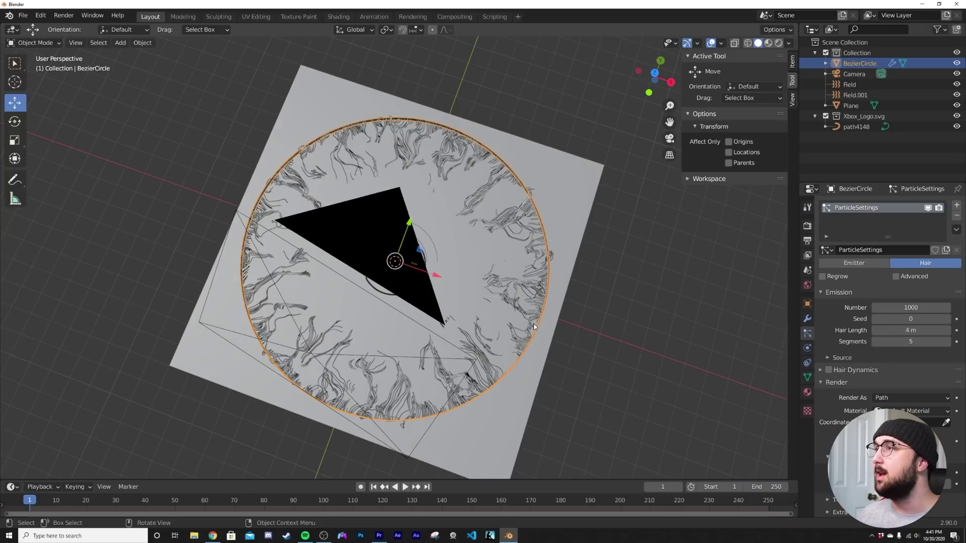
key("KP_0")
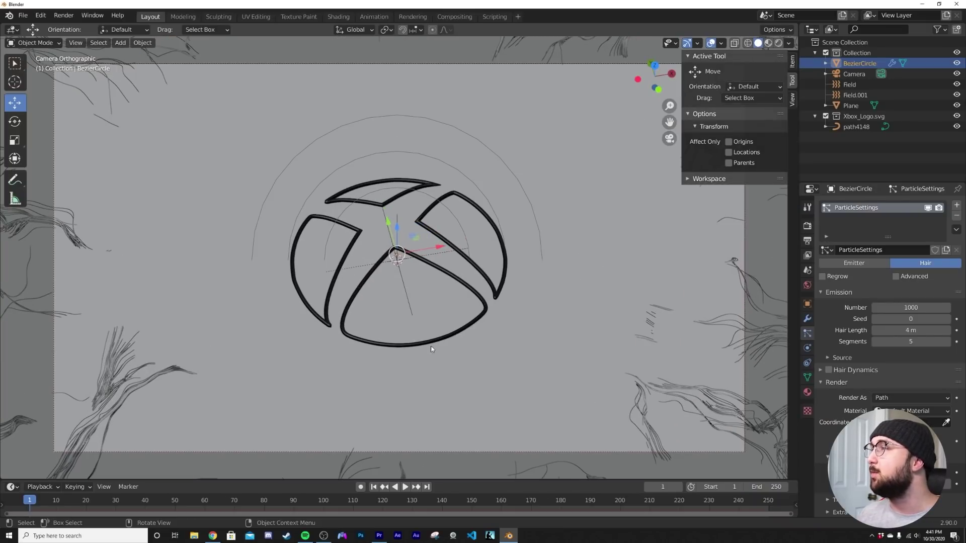
left_click(709, 391)
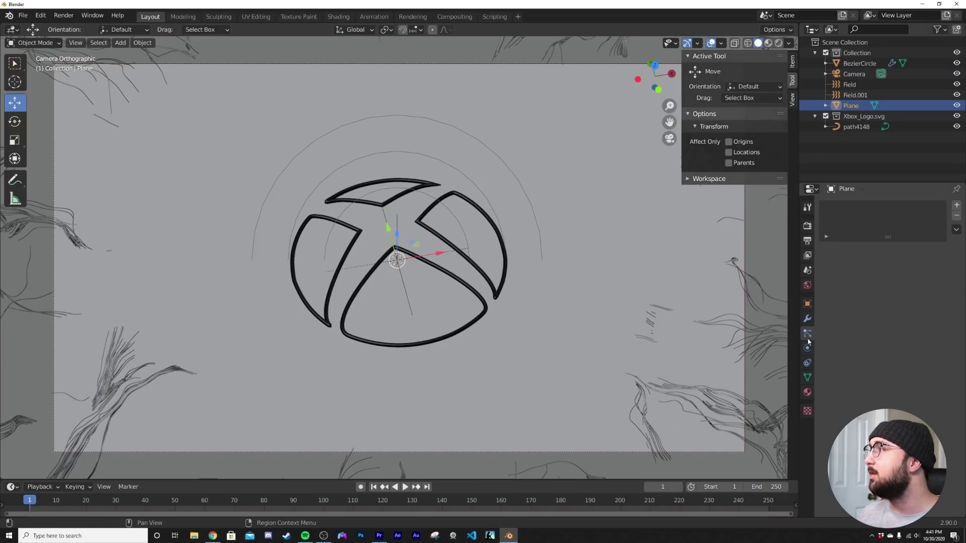
left_click(721, 396)
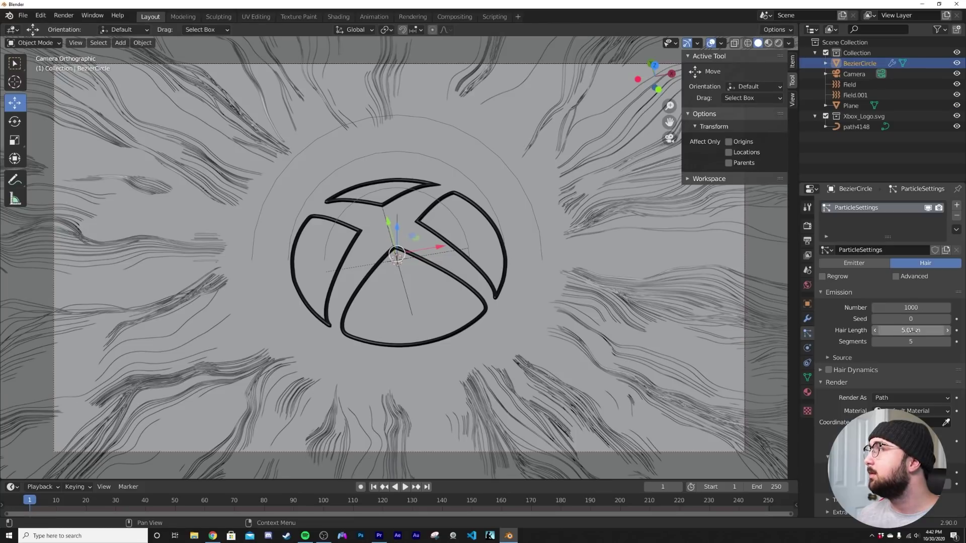
left_click_drag(911, 330, 931, 331)
Lower the ground plane about 0.21 m along Z and return to the camera view.
key("KP_0")
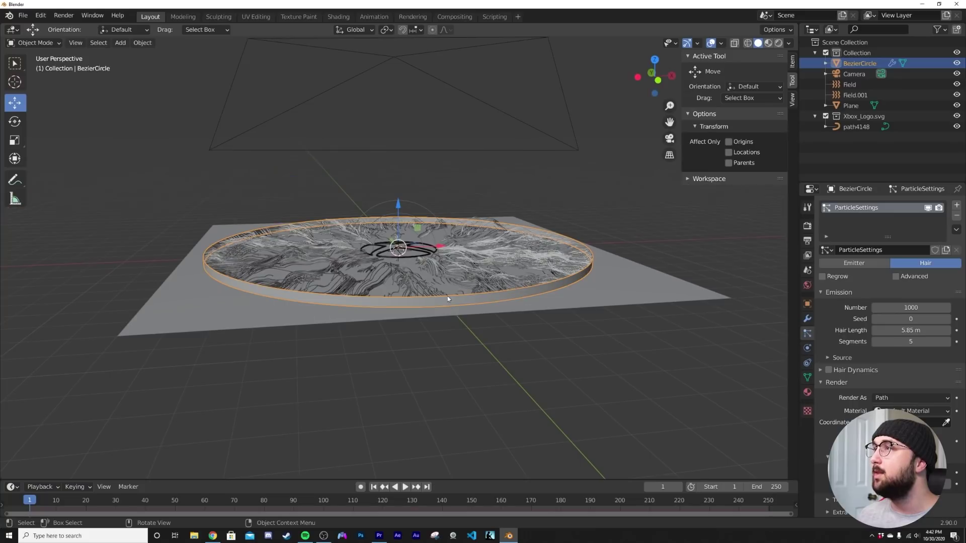
left_click(293, 307)
left_click_drag(396, 215, 399, 222)
key("KP_0")
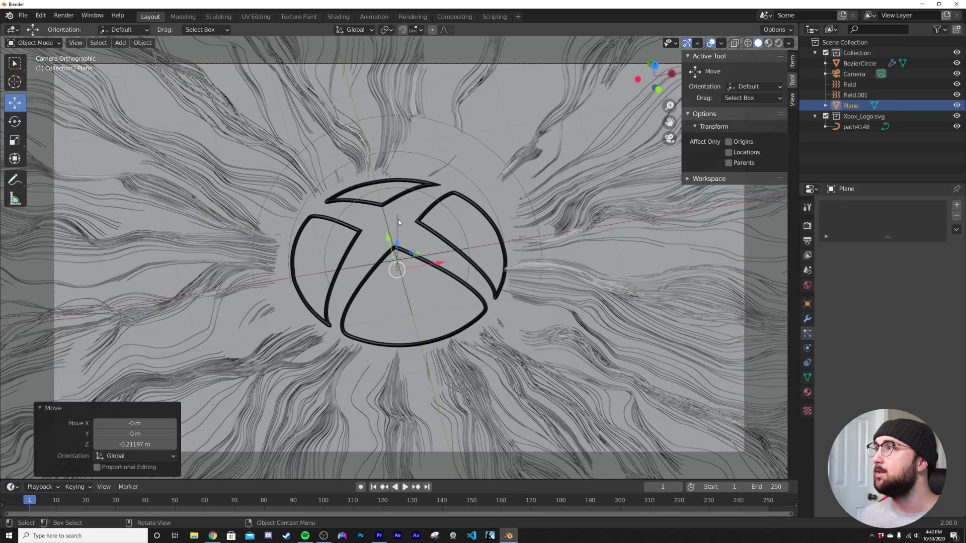
Preview the viewport in Rendered shading using the Cycles engine, with scene lights toggled.
key("z")
left_click(381, 212)
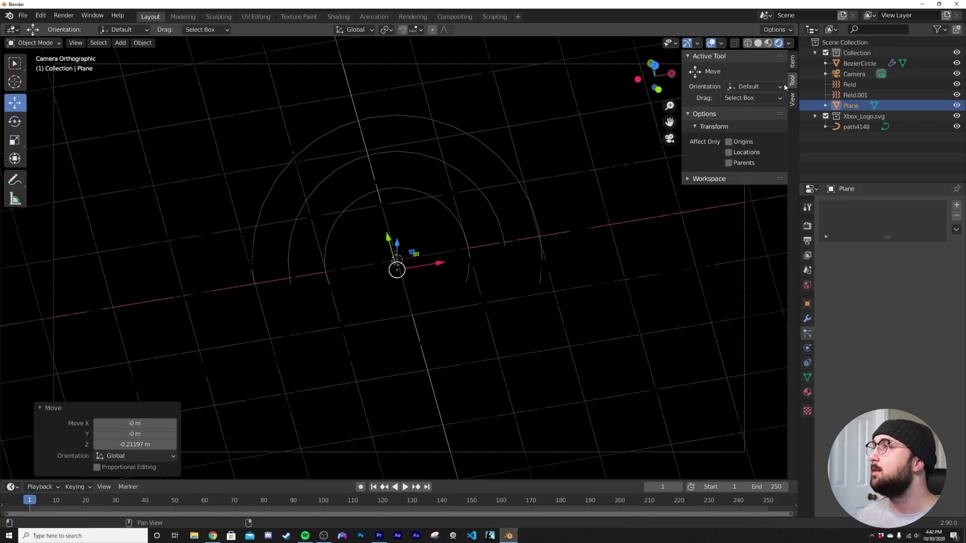
left_click(807, 226)
left_click(903, 208)
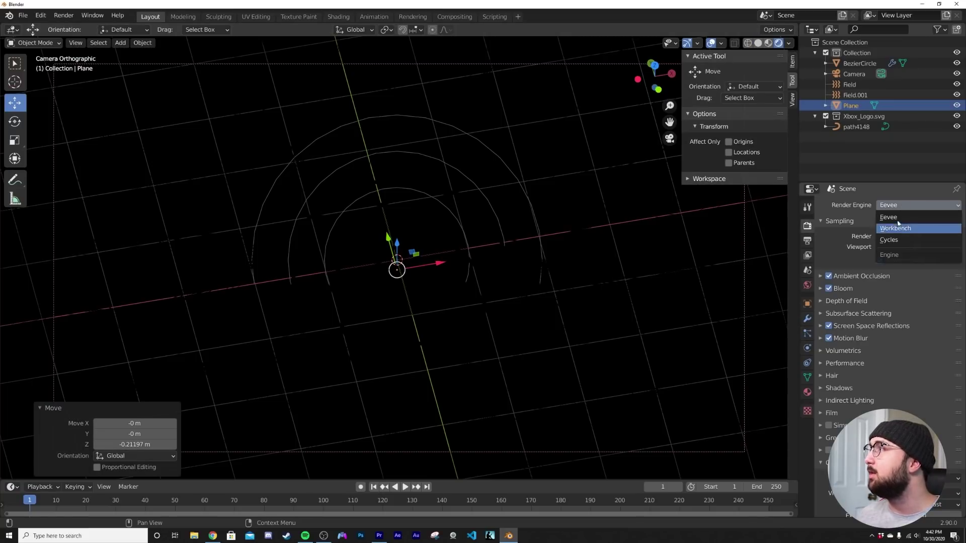
left_click(898, 243)
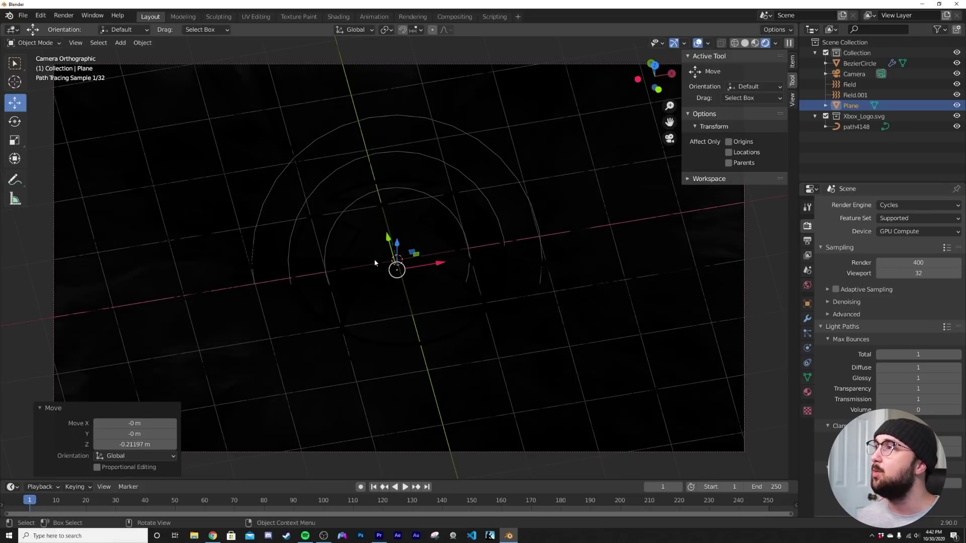
left_click(776, 43)
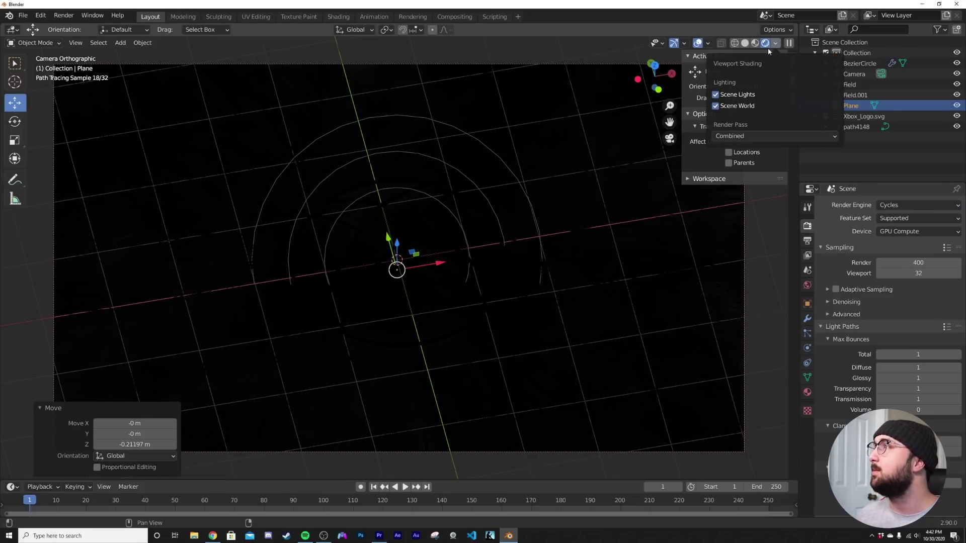
left_click(716, 95)
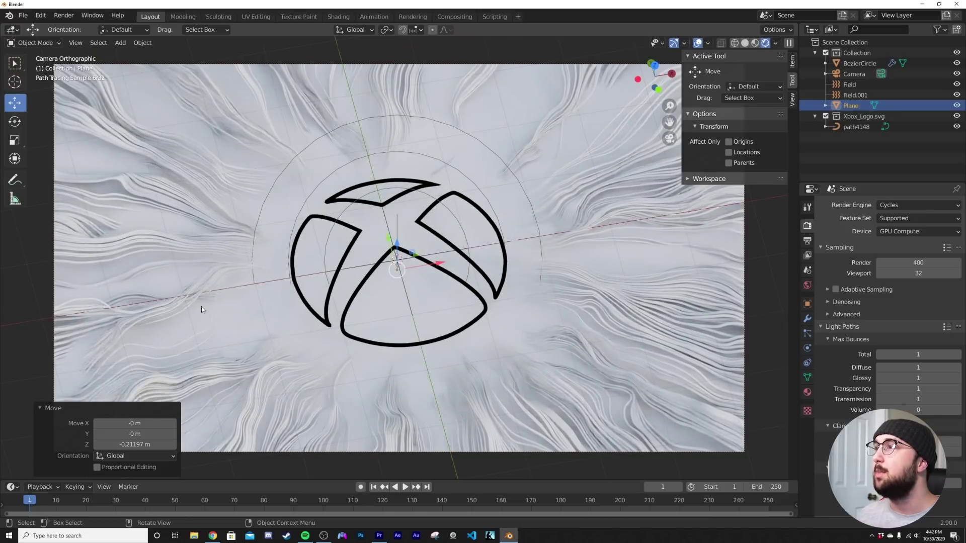
left_click(484, 277)
left_click(808, 378)
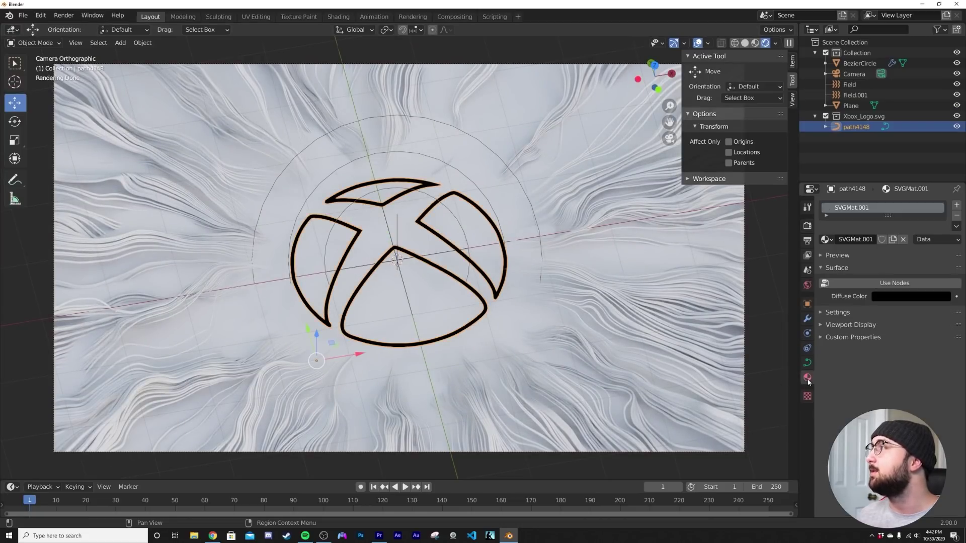
Make the logo material a bright green Emission shader with strength 50.
left_click(886, 283)
left_click(887, 283)
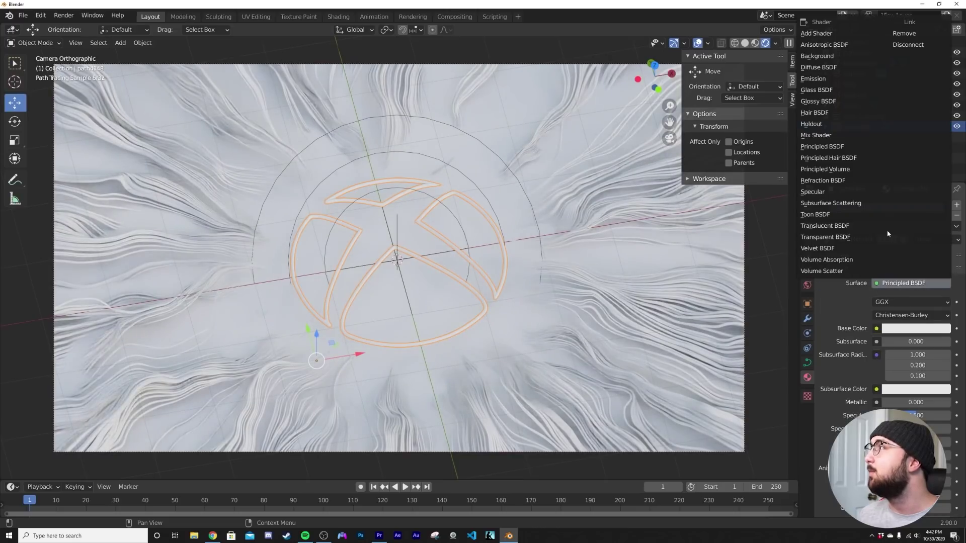
left_click(815, 78)
left_click(916, 302)
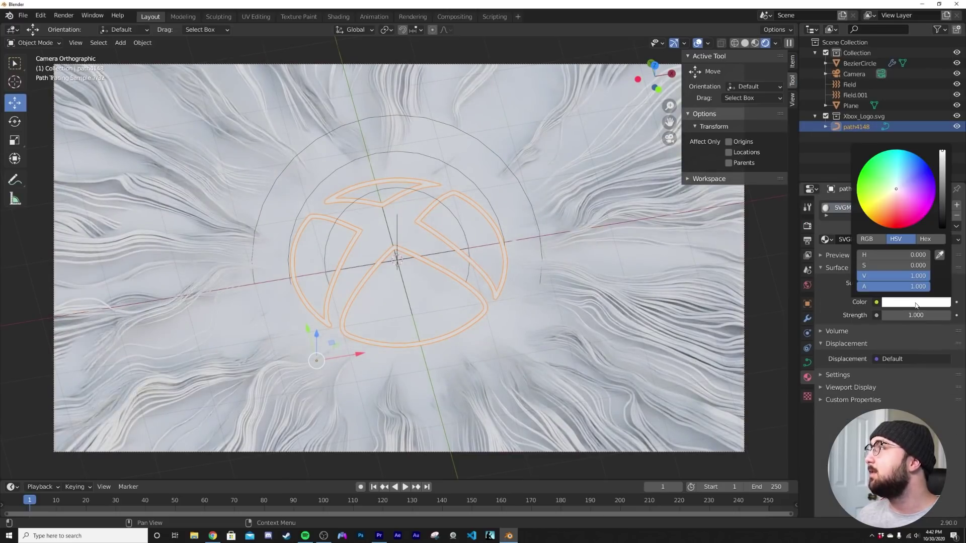
left_click_drag(884, 188, 860, 171)
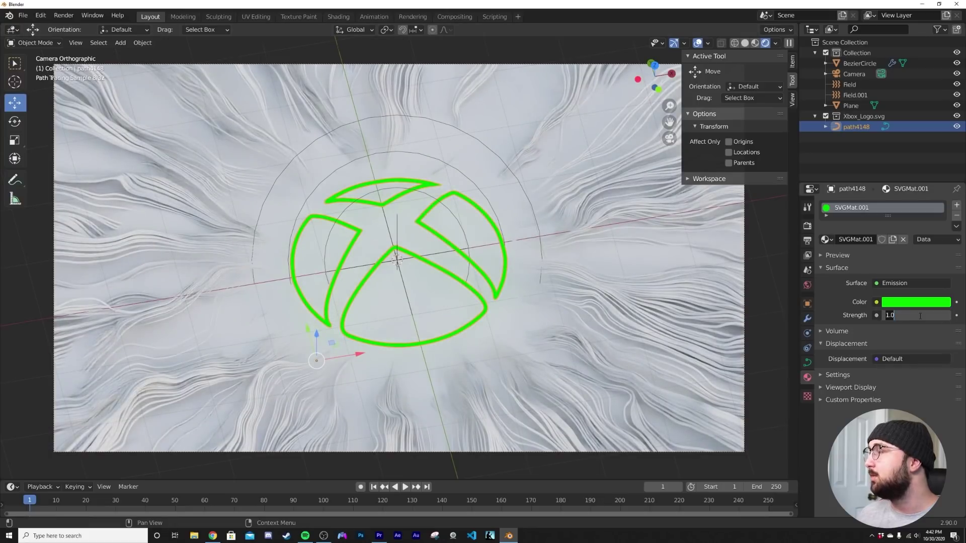
type("50")
key("Return")
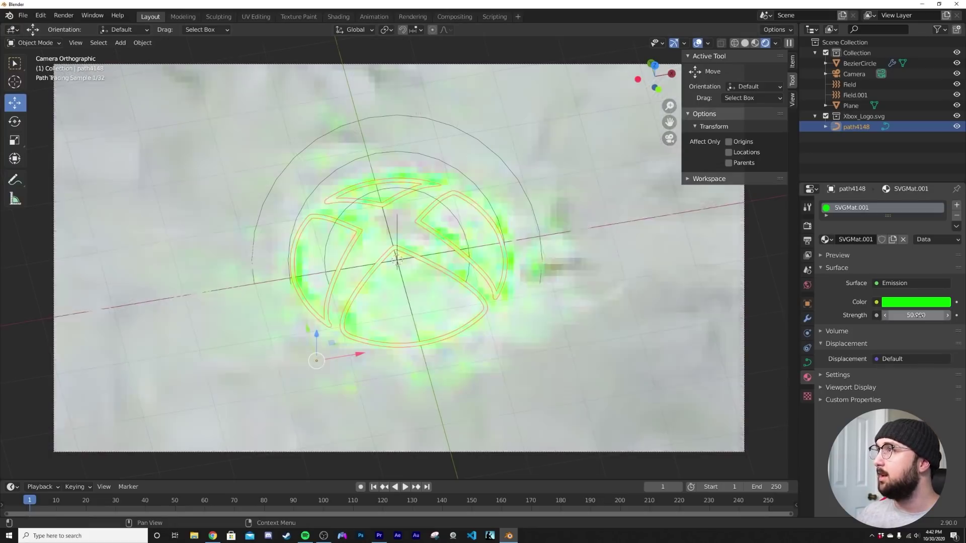
Give the ground plane a new fully metallic, near-black material.
left_click(673, 48)
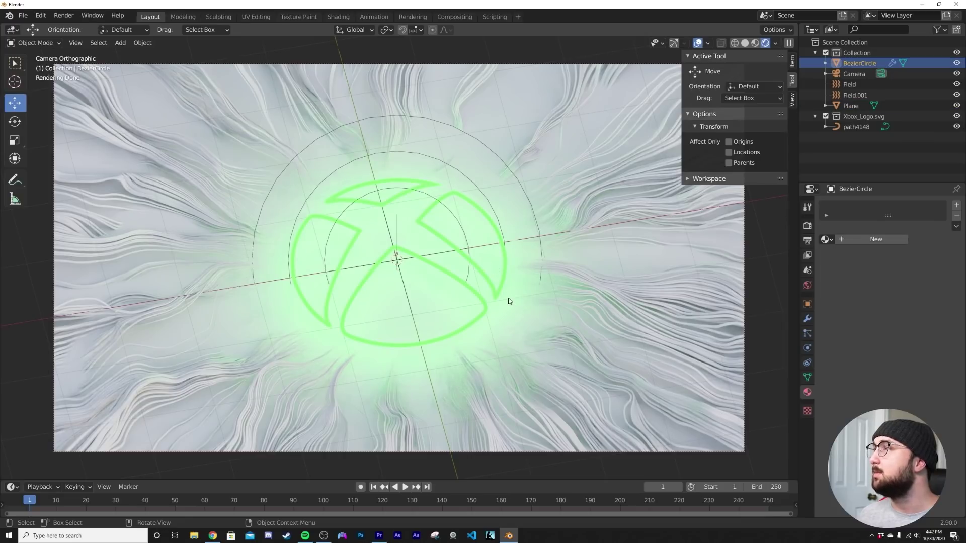
left_click(876, 240)
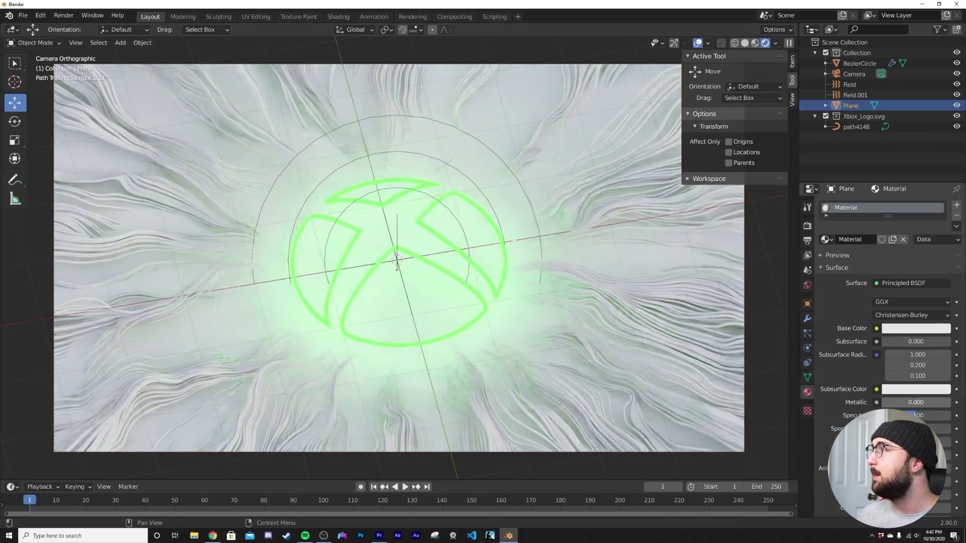
left_click_drag(901, 403, 956, 403)
left_click(929, 330)
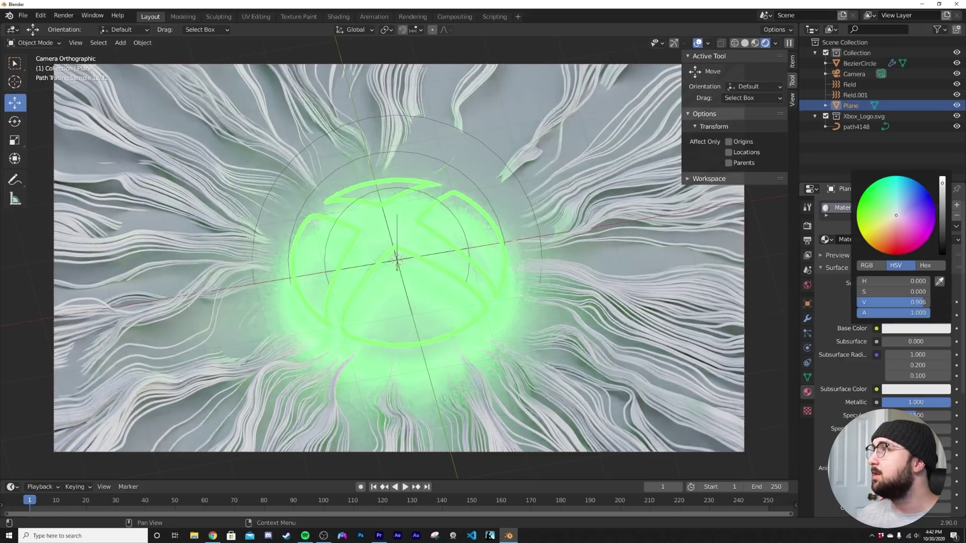
left_click_drag(942, 183, 943, 254)
Create a new material for the BezierCircle ring.
left_click(720, 325)
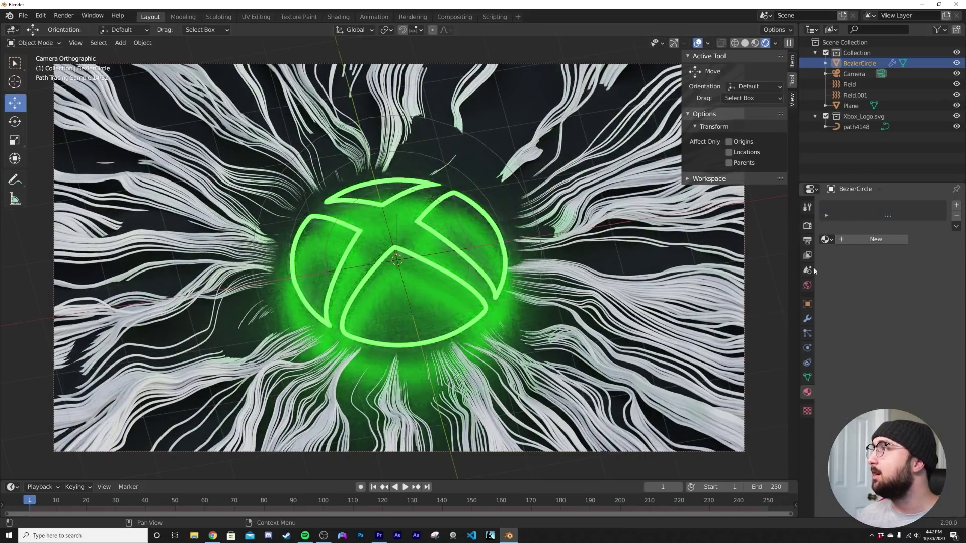
left_click(875, 240)
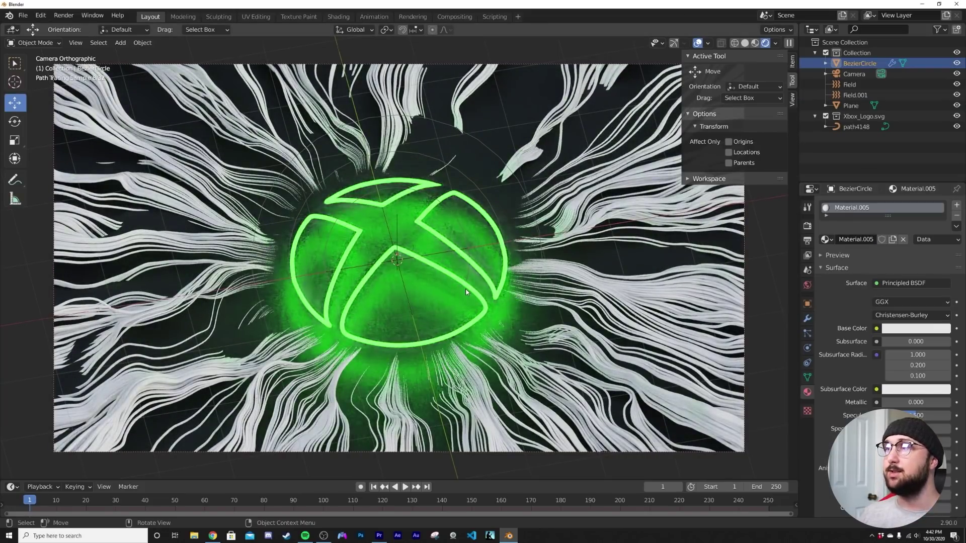
left_click(336, 19)
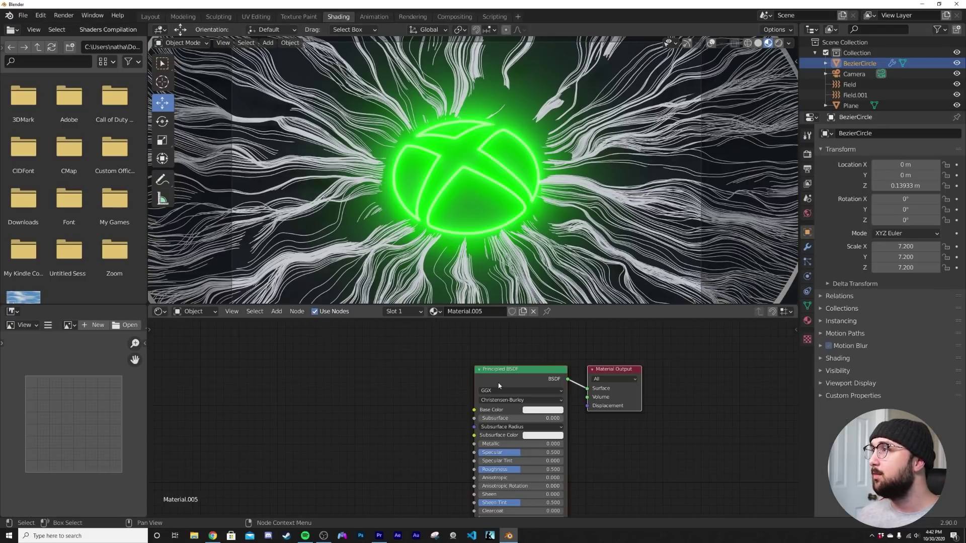
Add a Mix Shader and a green Emission at strength 15 feeding its second shader.
left_click_drag(523, 373, 408, 378)
key("shift+a")
left_click(505, 364)
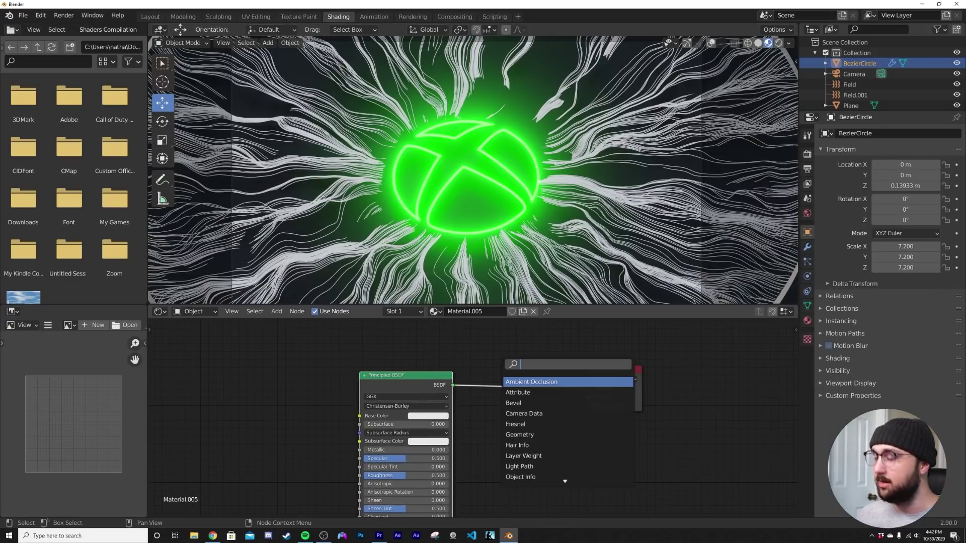
type("mix")
key("Return")
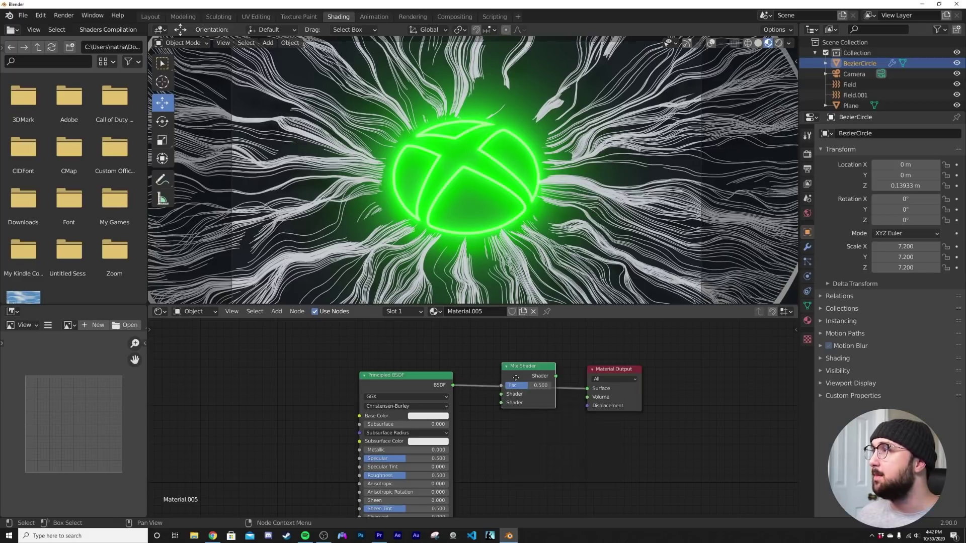
key("shift+a")
type("em")
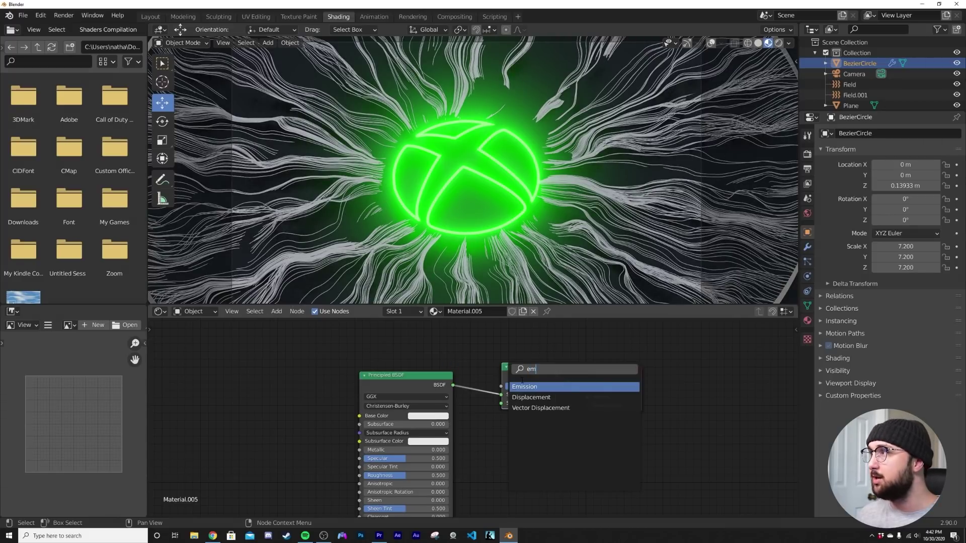
key("Return")
left_click(494, 451)
left_click(526, 472)
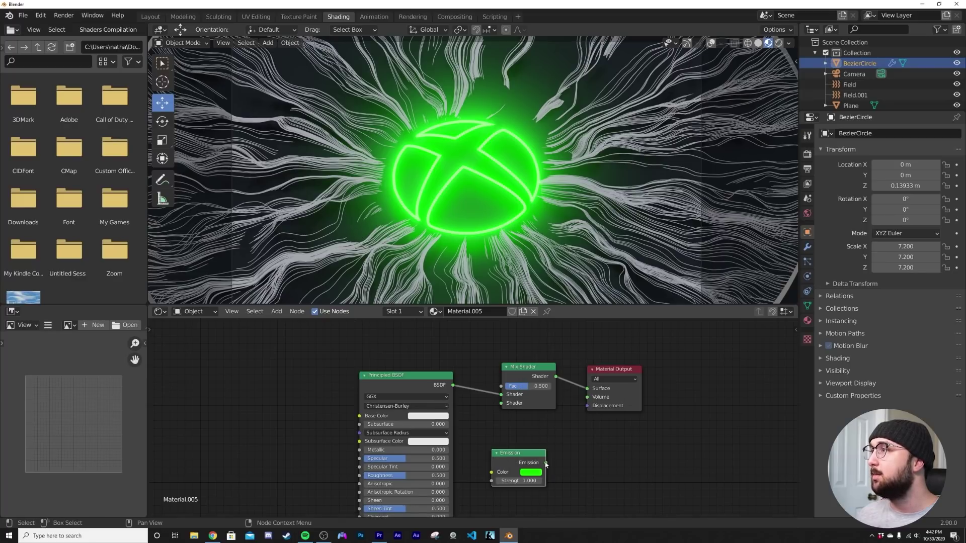
left_click_drag(504, 407, 503, 404)
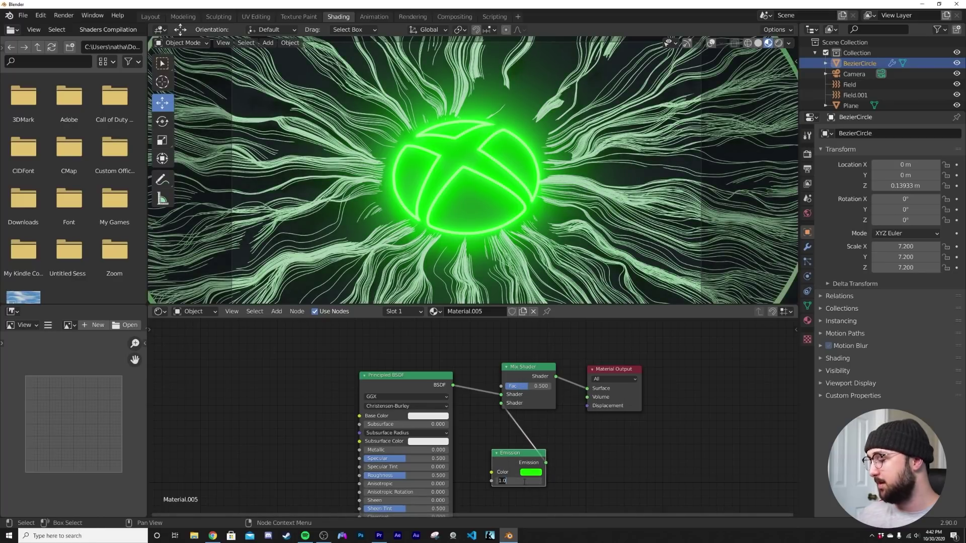
key("Return")
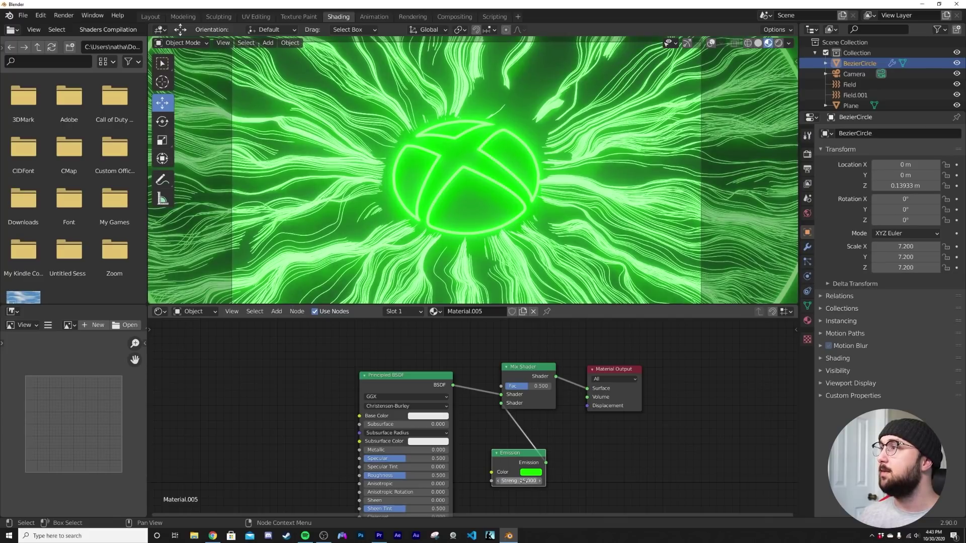
Add a Constant-interpolation ColorRamp whose Color drives the Mix Shader factor.
left_click_drag(506, 395, 373, 353)
middle_click_drag(373, 352, 435, 407)
key("shift+a")
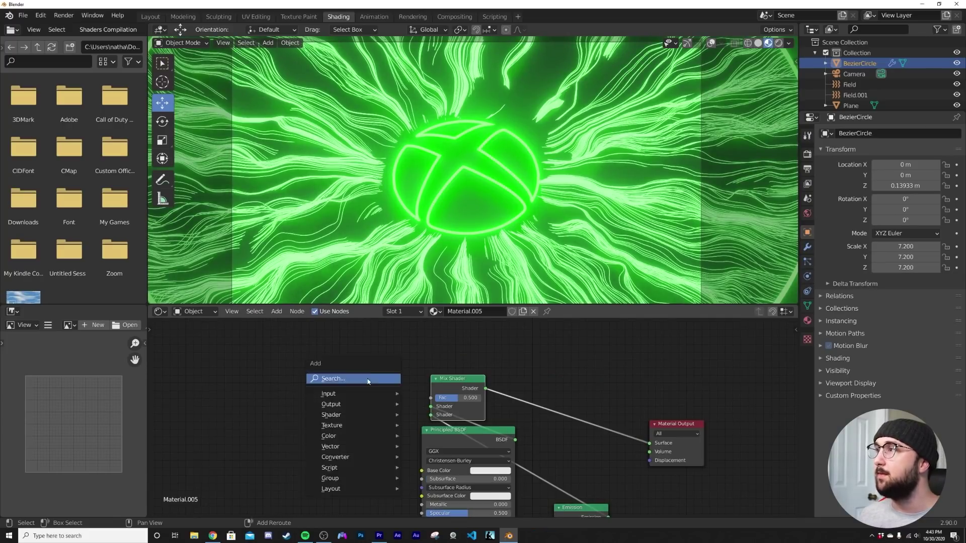
left_click(367, 379)
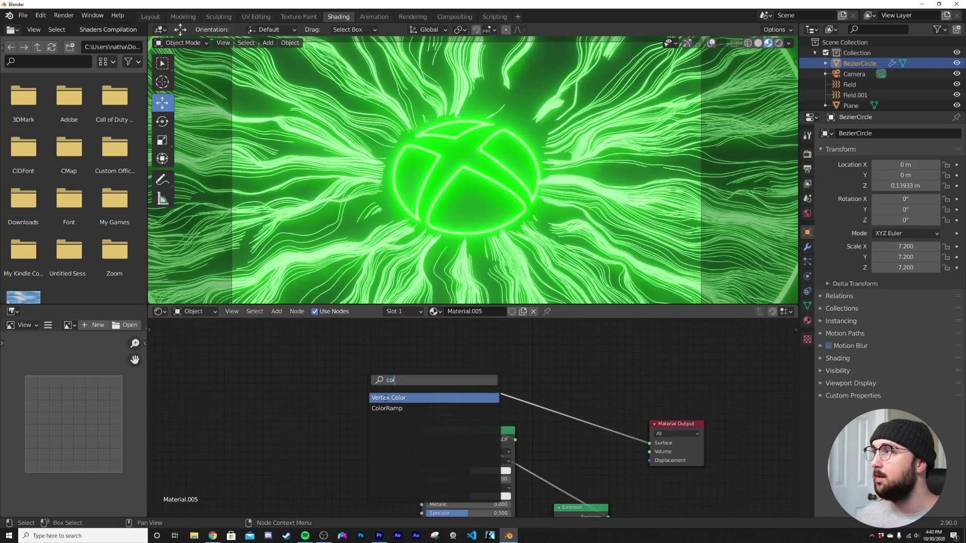
type("col")
left_click(387, 408)
left_click(360, 415)
left_click(356, 410)
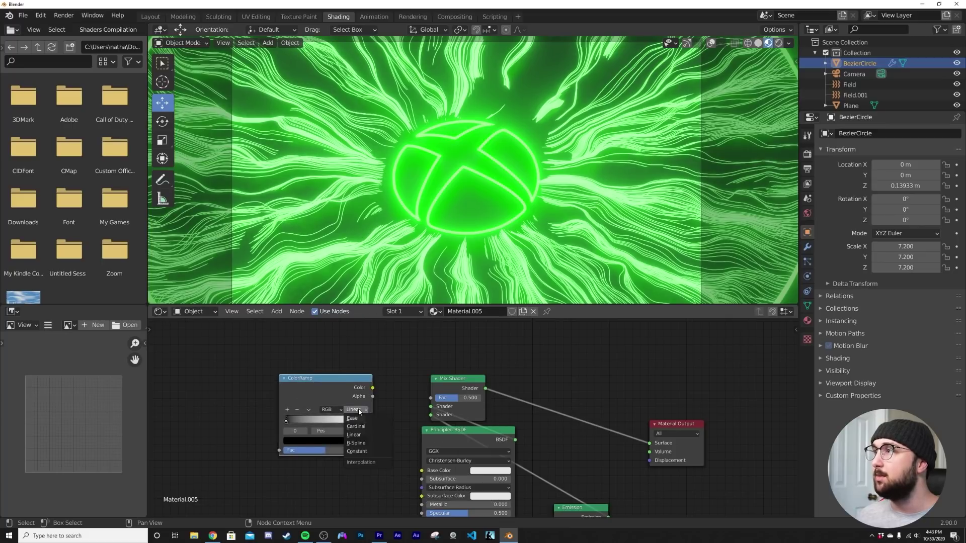
left_click(366, 452)
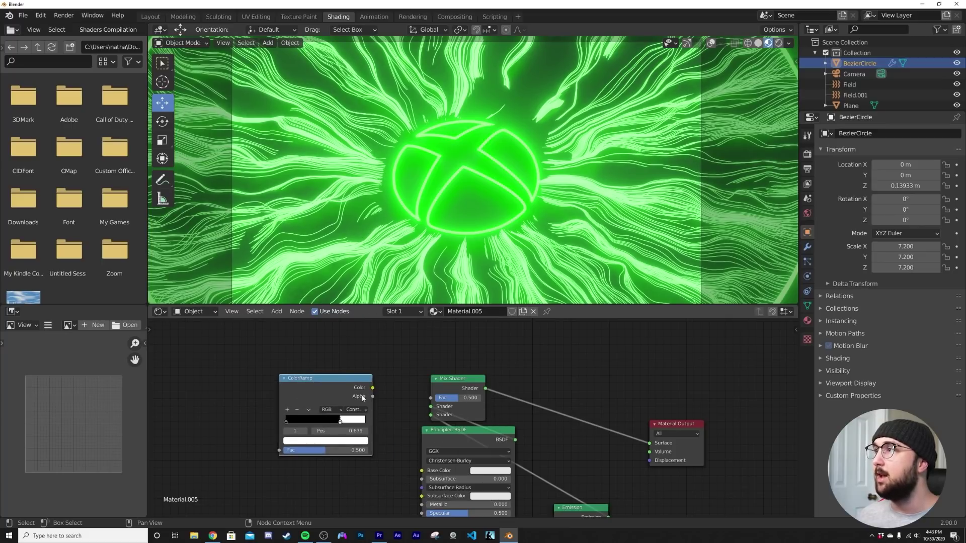
left_click_drag(437, 399, 438, 399)
middle_click_drag(274, 403, 399, 409)
Feed Hair Info Random into the ColorRamp factor and tidy the node layout.
key("shift+a")
left_click(348, 400)
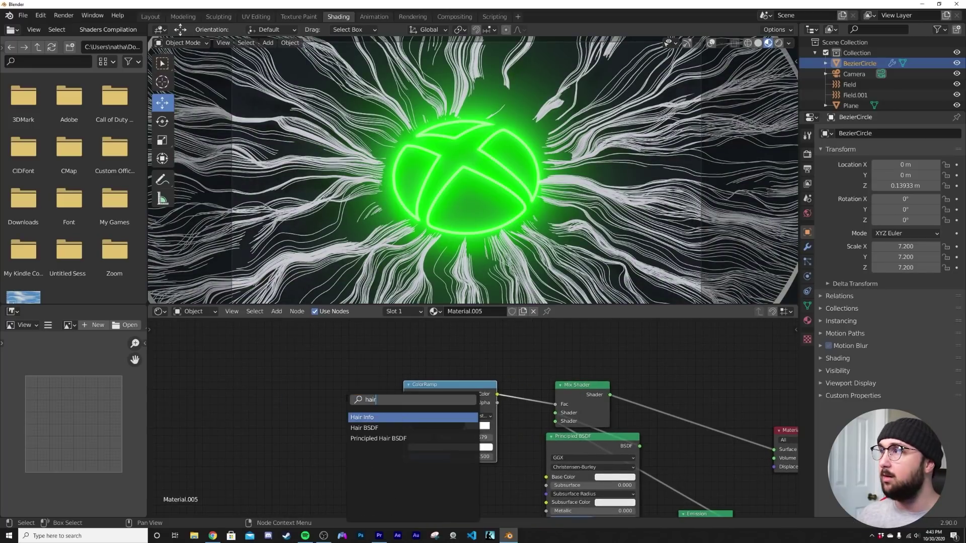
type("hair")
left_click(366, 417)
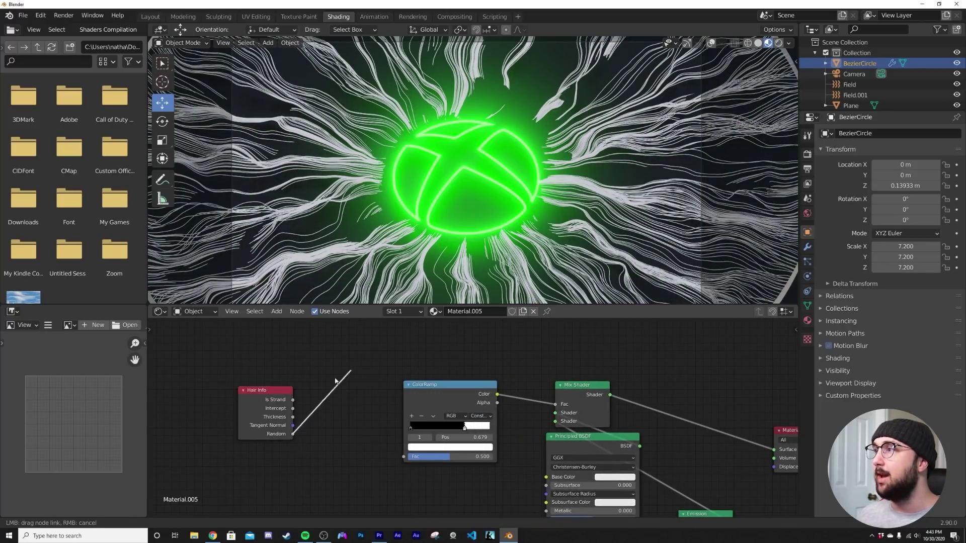
left_click_drag(409, 458, 409, 458)
scroll(469, 232, "up", 3)
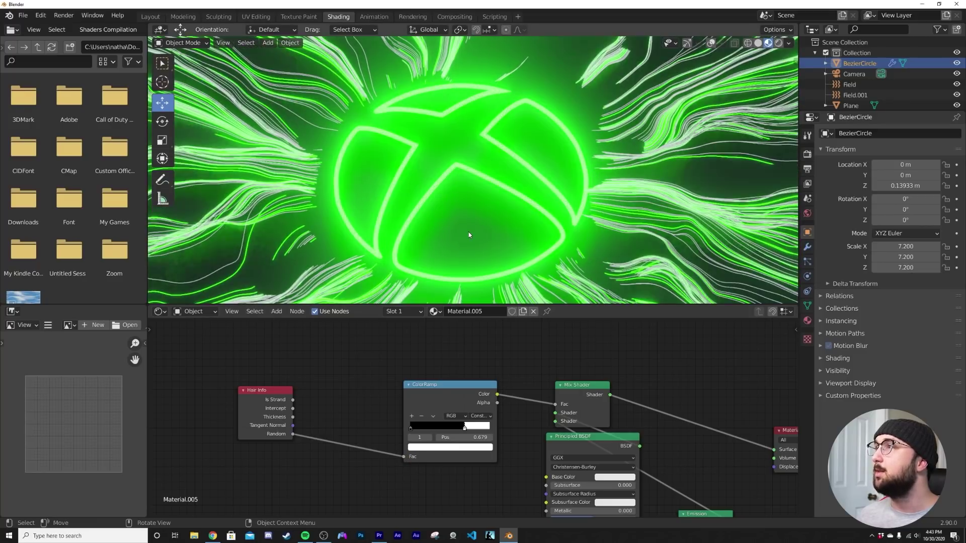
middle_click_drag(715, 450, 648, 399)
left_click_drag(637, 465, 639, 434)
Switch to Rendered shading, move the white ramp stop to 0.917, and set Metallic to 1.
left_click_drag(402, 376, 412, 376)
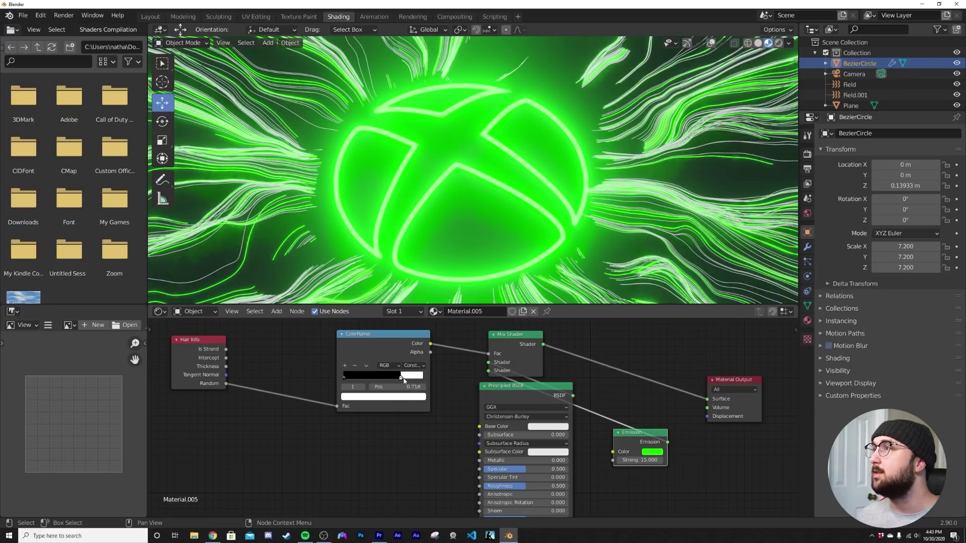
scroll(553, 223, "down", 3)
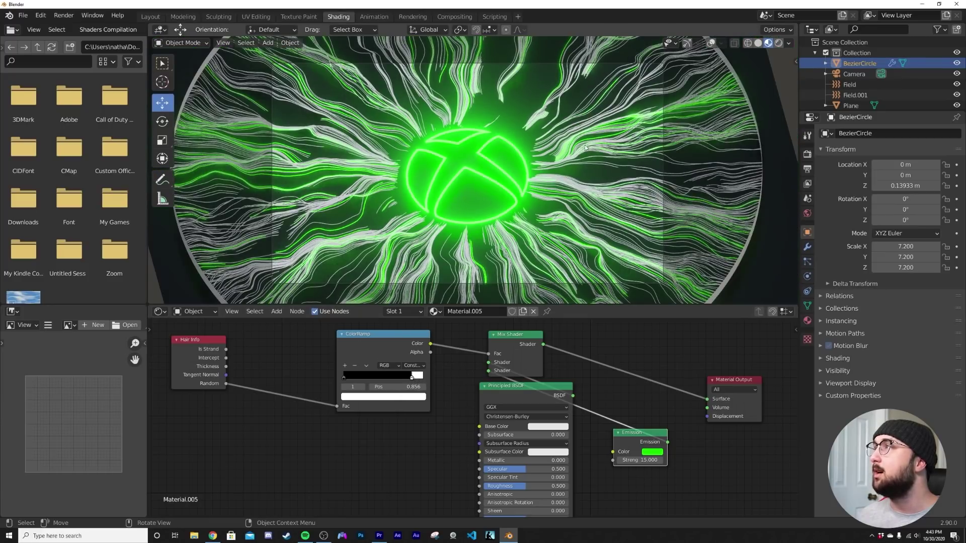
key("z")
left_click(437, 199)
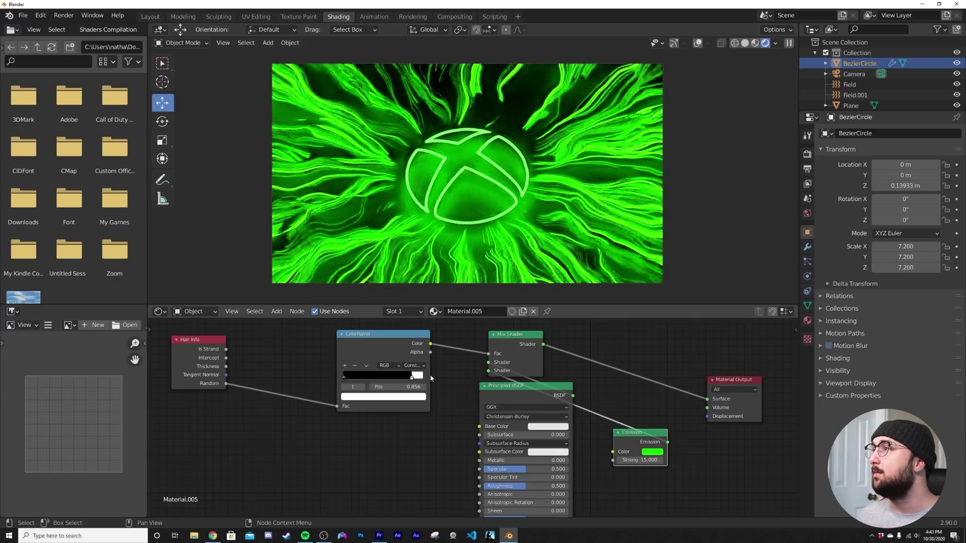
left_click_drag(431, 378, 435, 377)
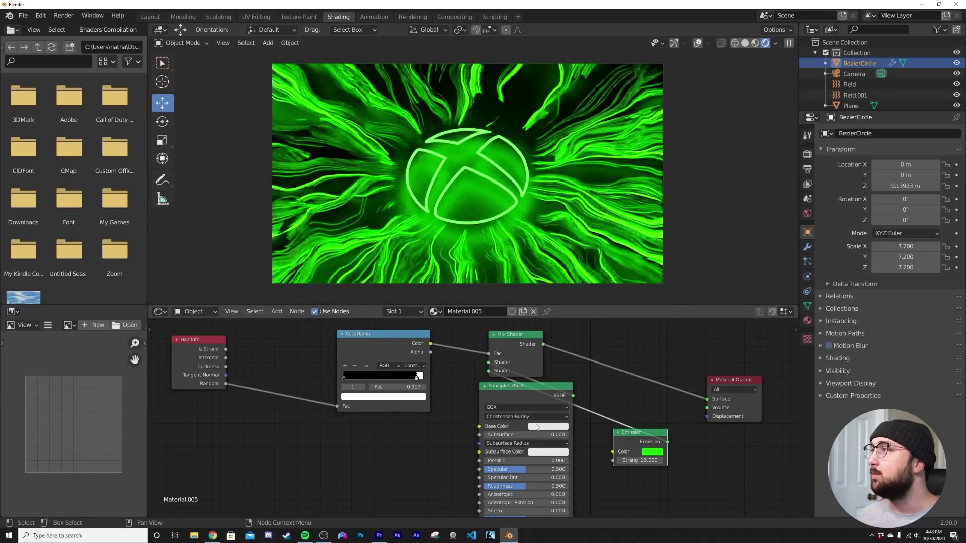
left_click_drag(521, 460, 568, 460)
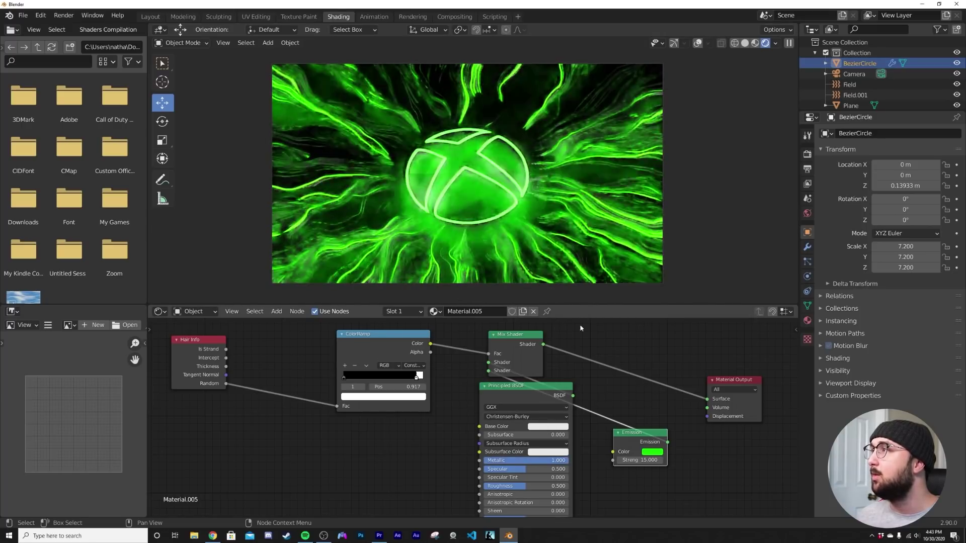
left_click(548, 426)
Darken the hair base colour to value 0.287 and add an Area light in Layout.
left_click_drag(595, 318, 594, 359)
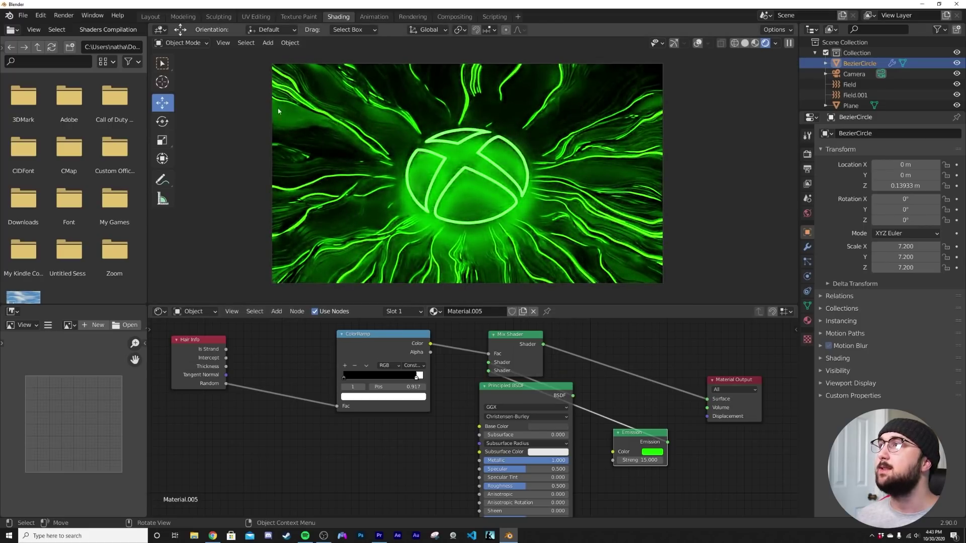
left_click(151, 17)
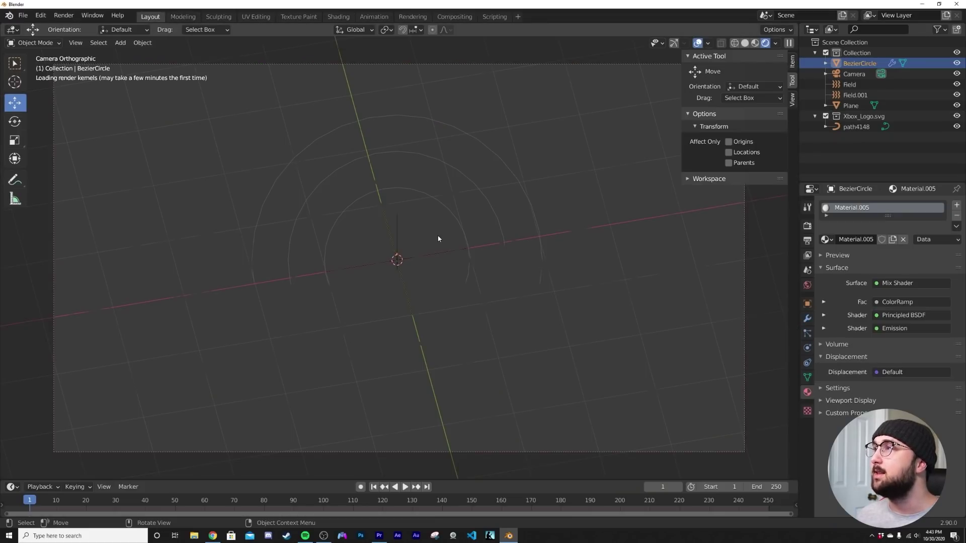
key("shift+a")
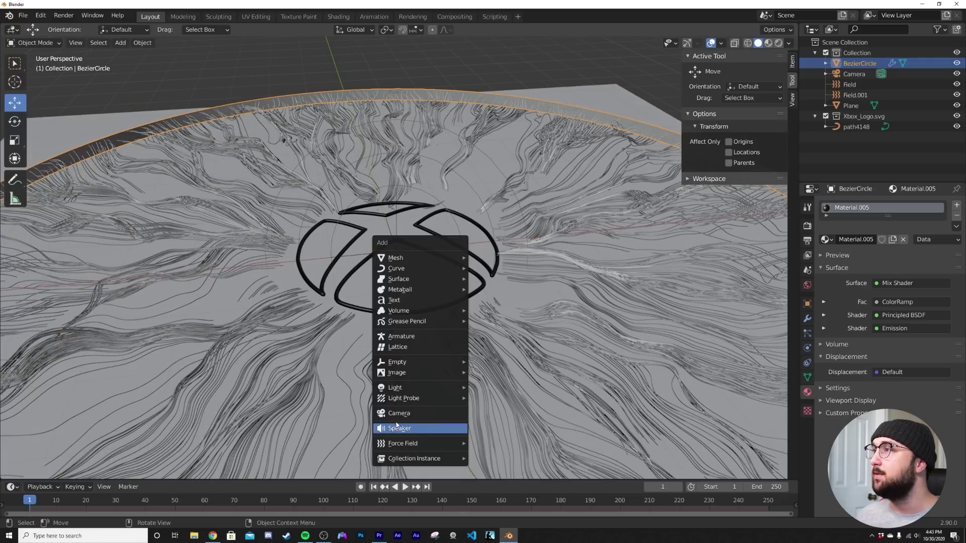
mouse_move(396, 385)
left_click(516, 421)
Move and rotate the area light so it faces the logo from the right.
middle_click_drag(488, 379, 461, 273)
scroll(461, 274, "down", 3)
key("g")
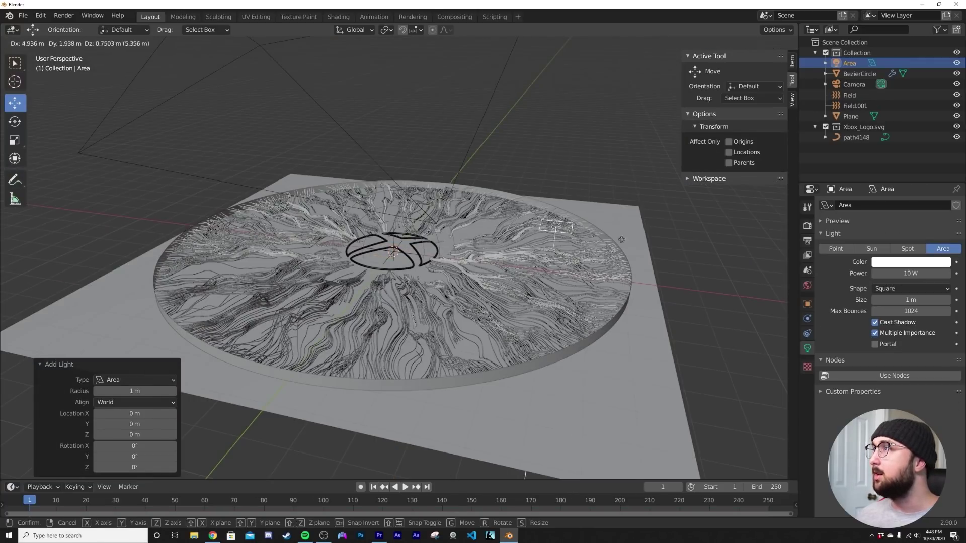
left_click(559, 236)
middle_click_drag(559, 237, 478, 231)
key("r")
key("r")
left_click(468, 234)
key("g")
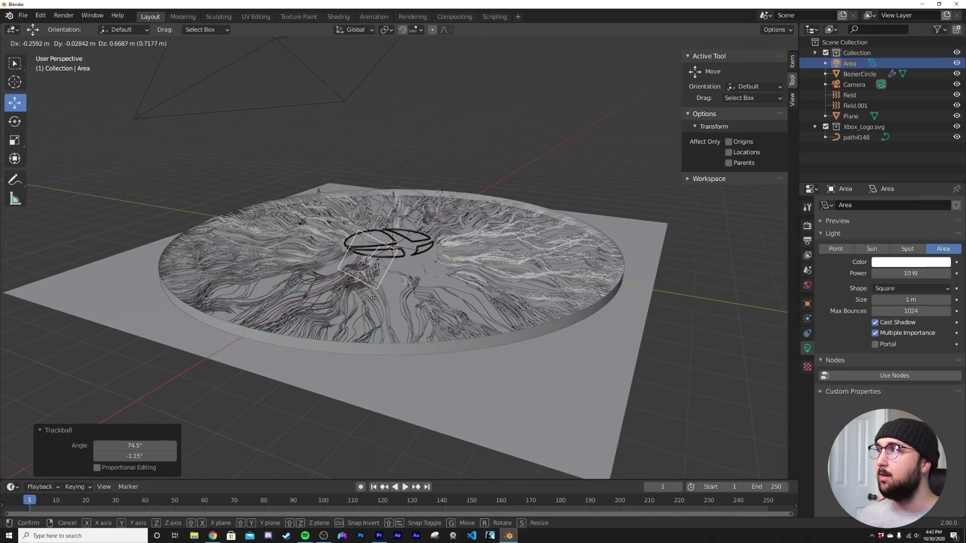
left_click(456, 206)
Save the blend file and view the camera in Rendered shading.
key("ctrl+s")
key("KP_0")
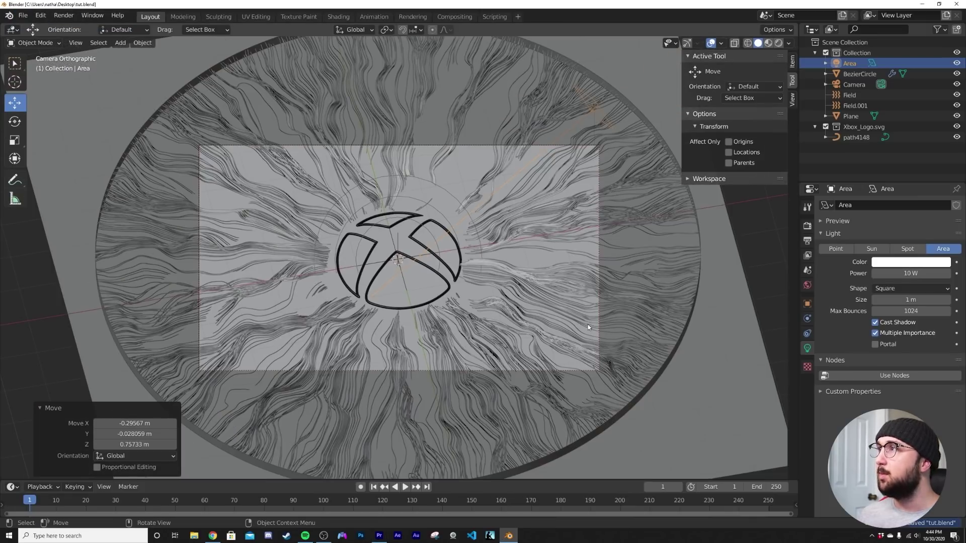
key("z")
left_click(565, 251)
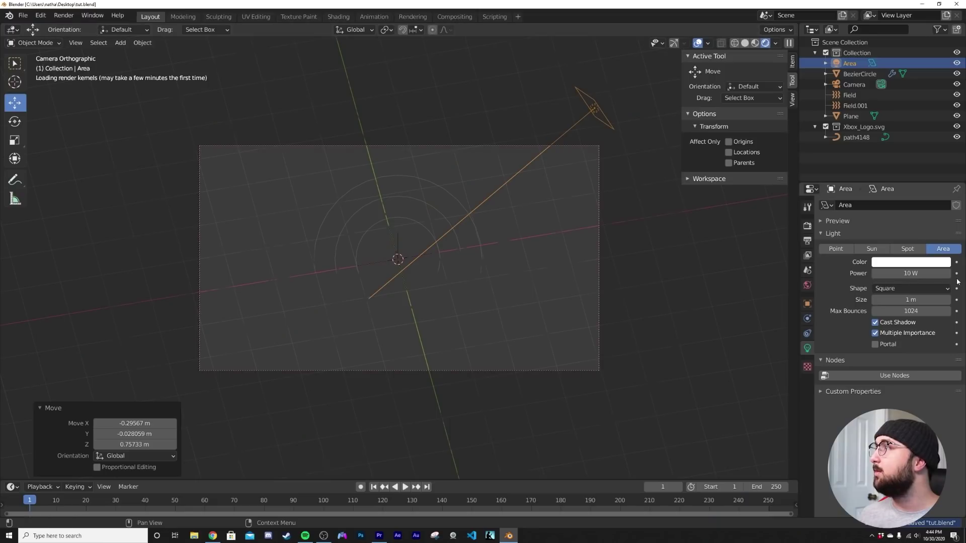
Tint the area light light blue and set its power to 2000 W.
left_click(911, 261)
left_click(911, 162)
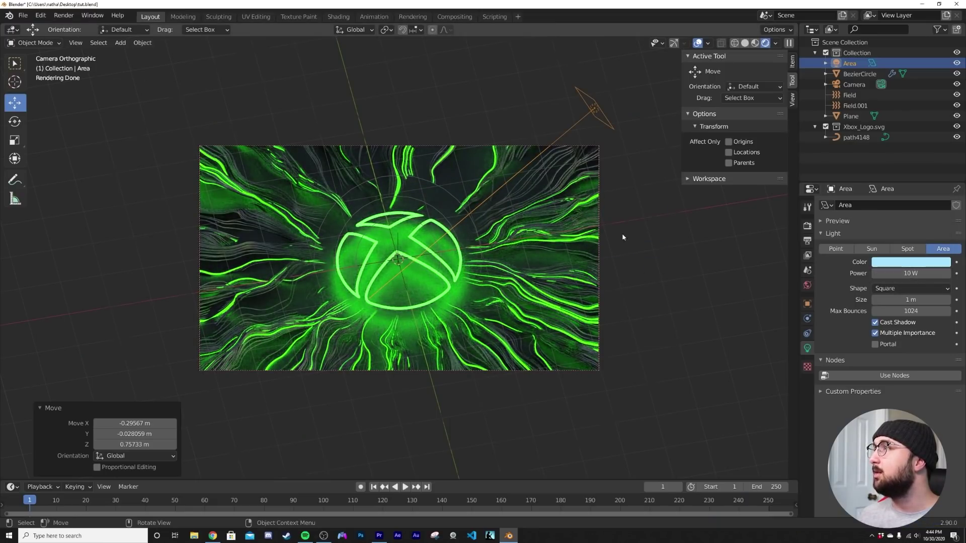
left_click_drag(912, 273, 951, 274)
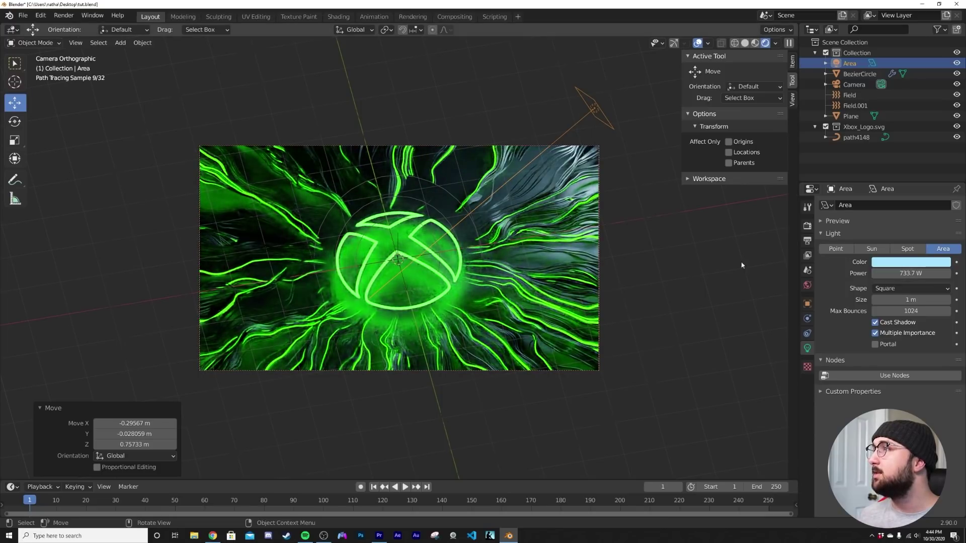
left_click(909, 276)
type("2000")
key("Return")
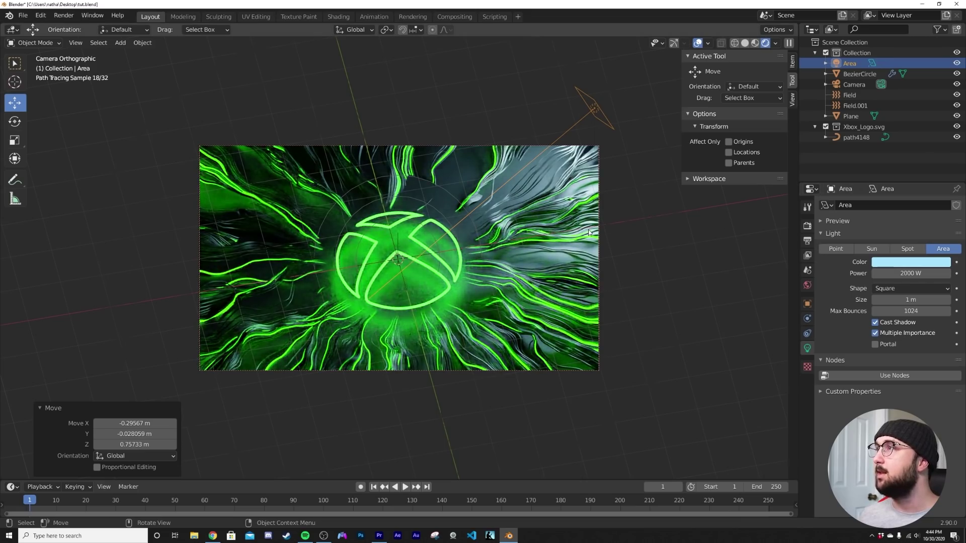
Duplicate the area light.
middle_click_drag(589, 232, 593, 226)
scroll(599, 224, "down", 3)
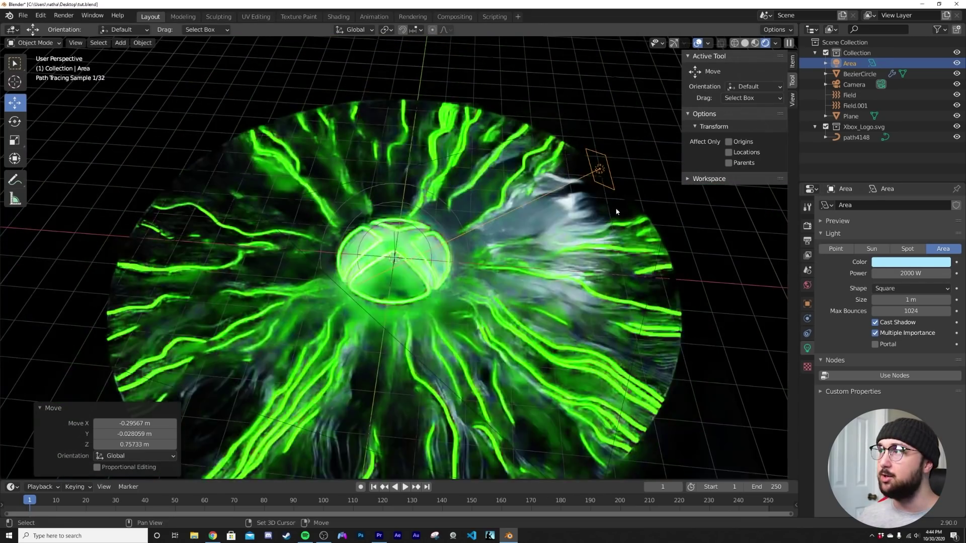
key("shift+d")
Place the duplicated area light and set its power to 1000 W.
left_click(228, 232)
middle_click_drag(237, 234, 342, 224)
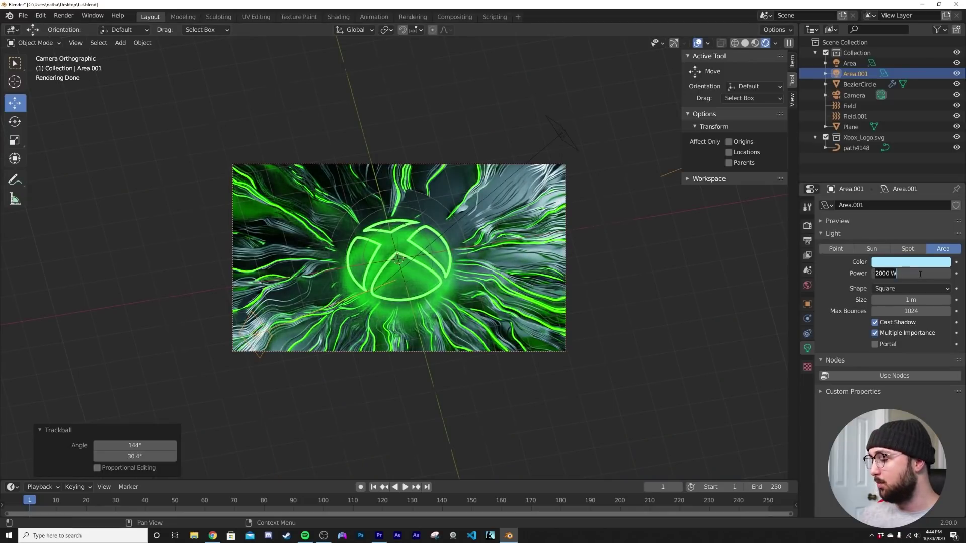
left_click(921, 274)
type("100")
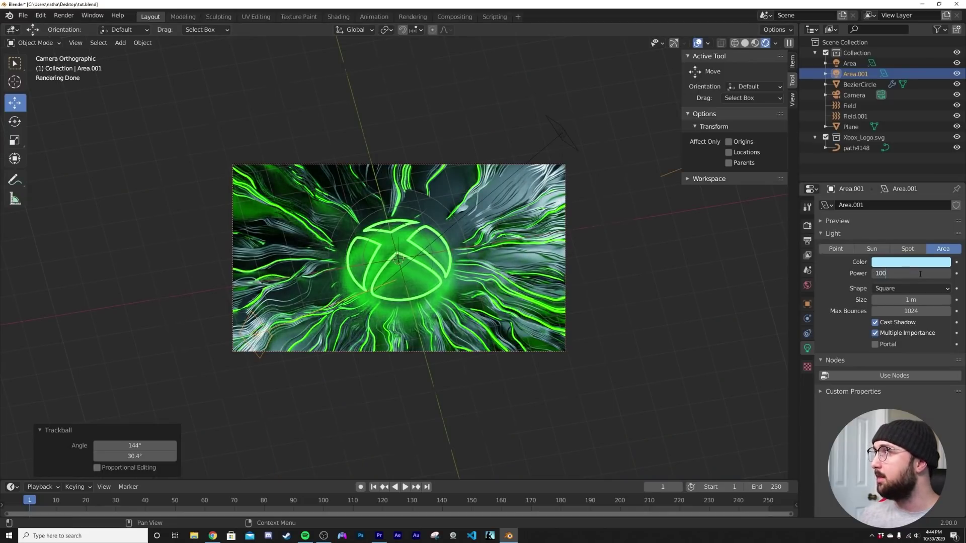
type("0")
key("Return")
Fit the camera frame to the view, hide overlays, and cancel deleting the second light.
key("Home")
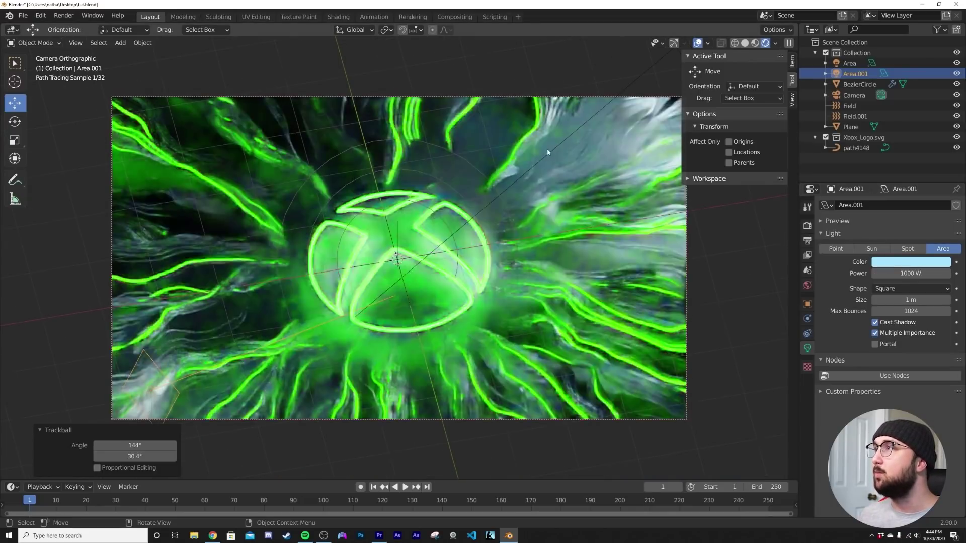
left_click(697, 44)
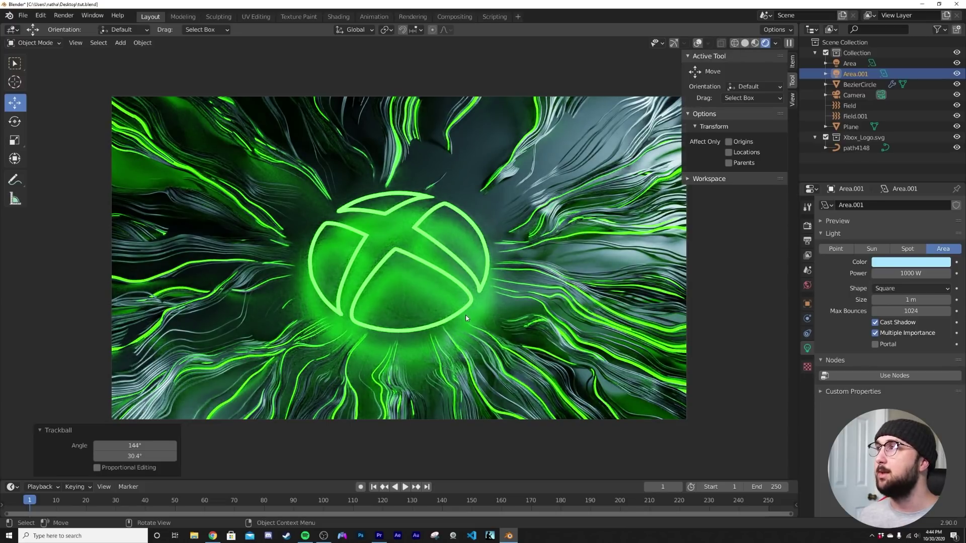
right_click(420, 300)
key("x")
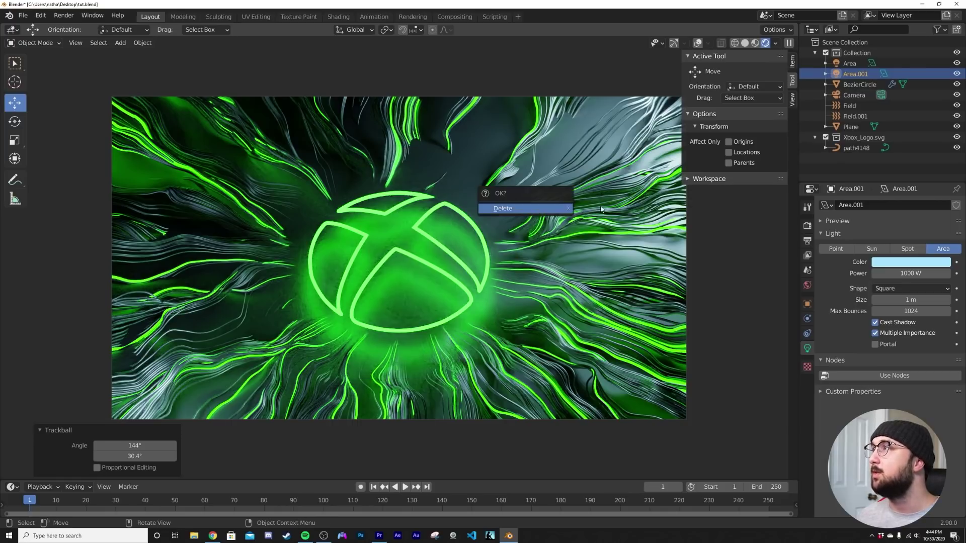
left_click(492, 265)
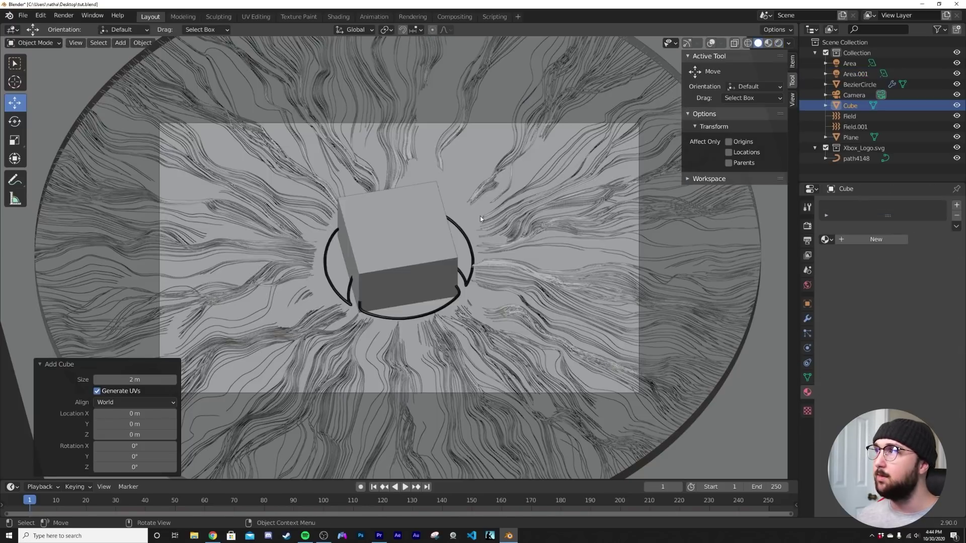
Scale the new cube and bring up the Apply transforms menu.
type("s0")
key("Return")
key("ctrl+a")
Apply the cube's scale and replace its Principled BSDF with a Principled Volume on the Volume output.
left_click(562, 185)
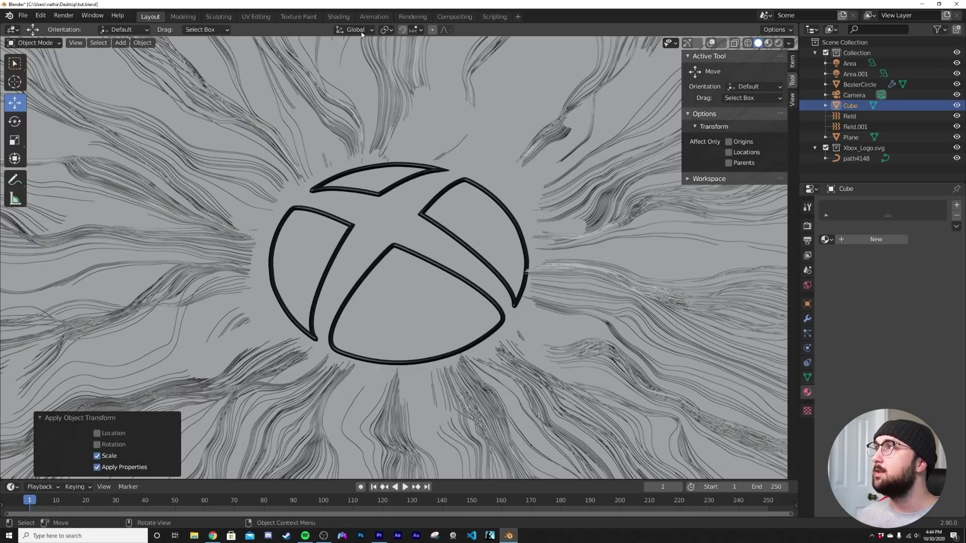
left_click(338, 16)
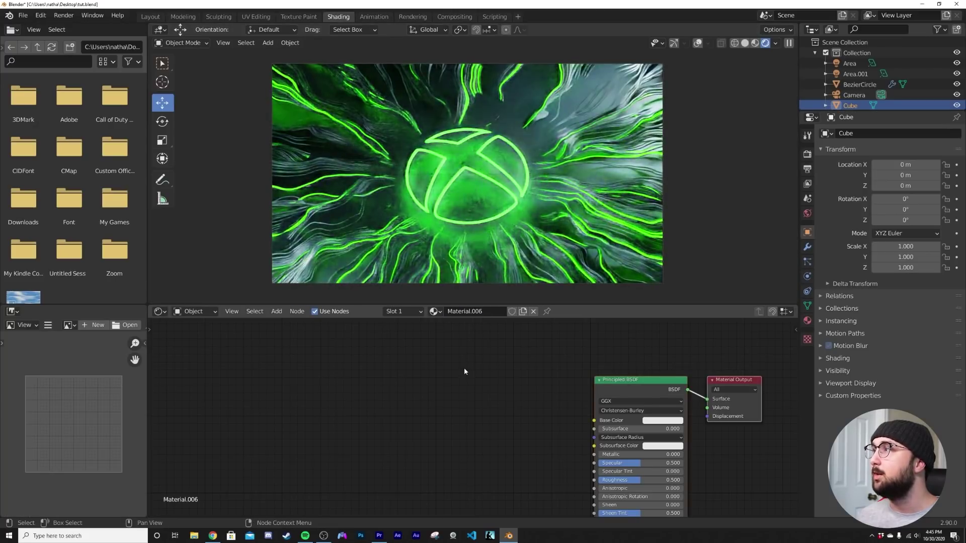
key("x")
key("shift+a")
left_click(638, 389)
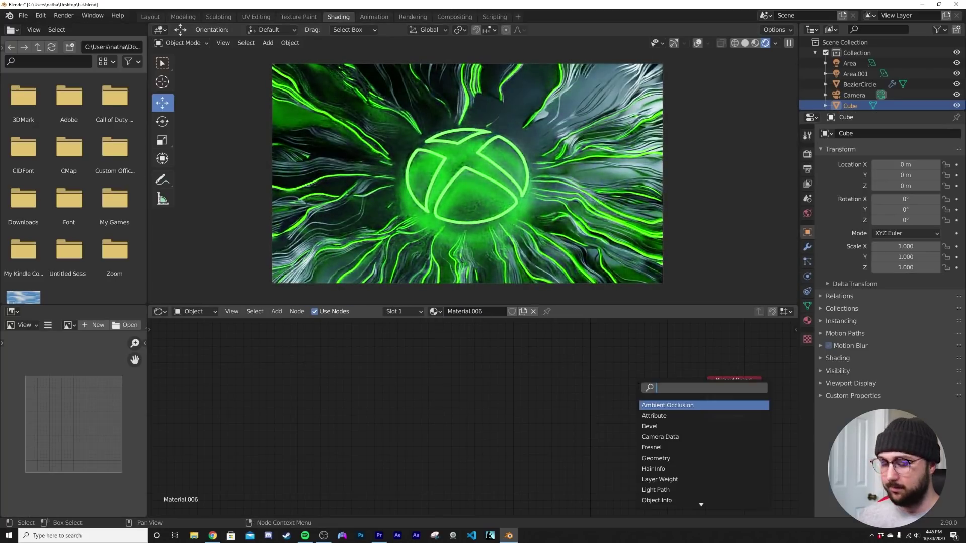
type("vo")
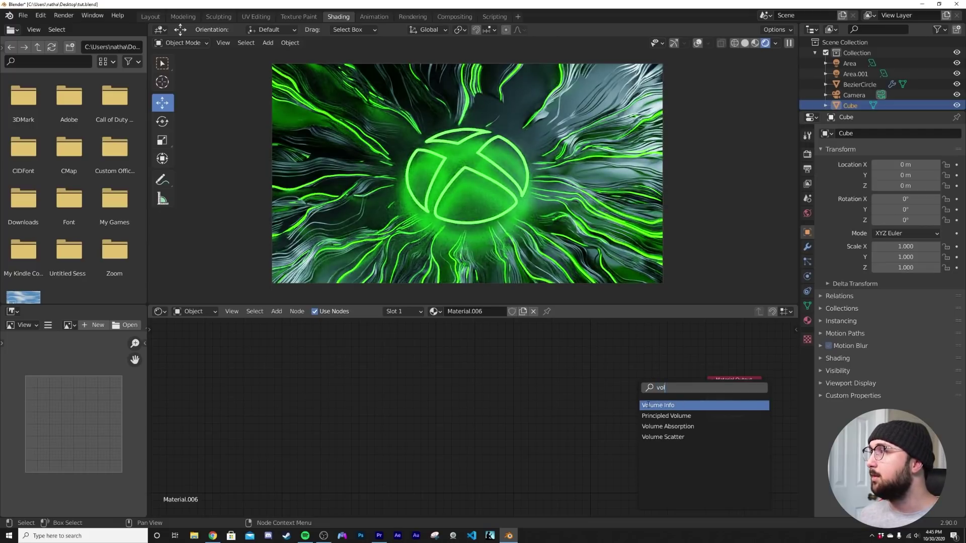
type("l")
left_click(654, 415)
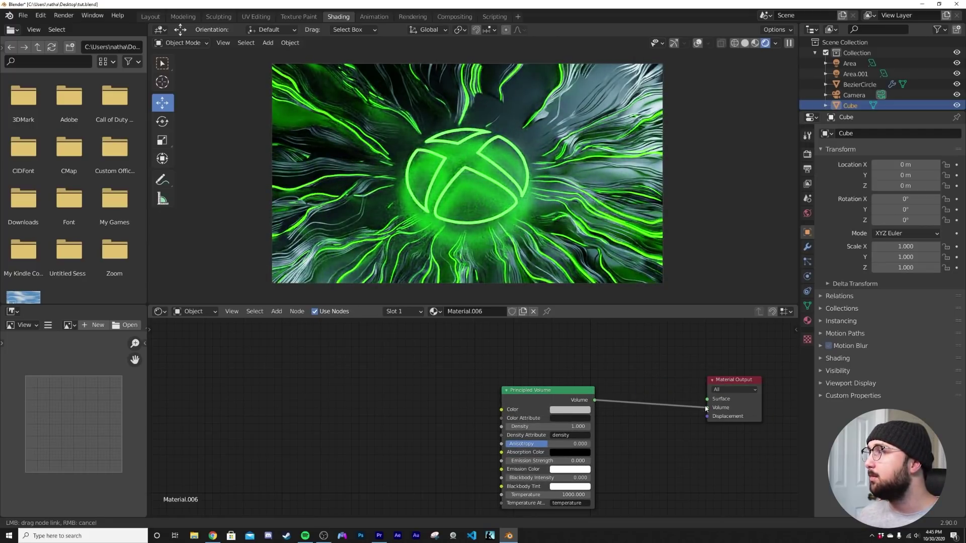
left_click_drag(743, 383, 685, 385)
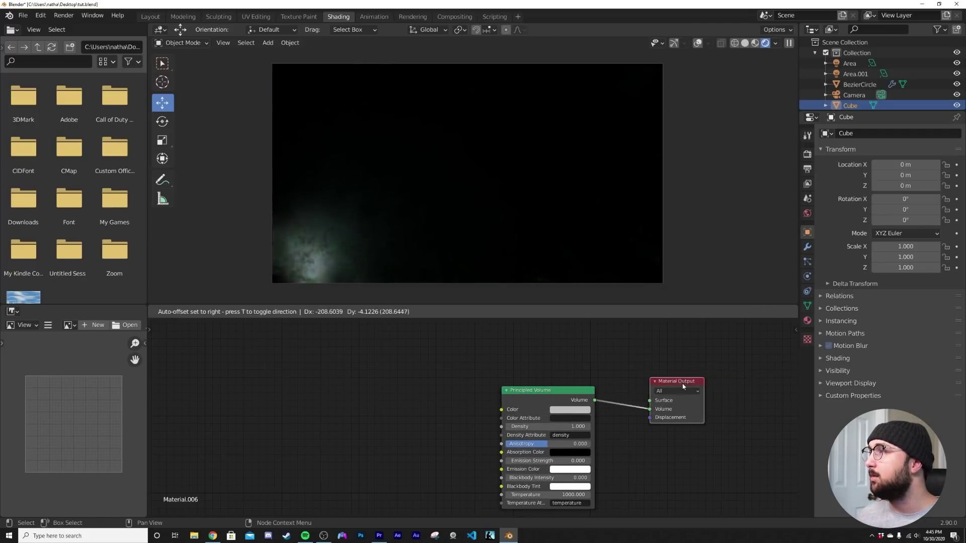
Set the Principled Volume Density to 0.010.
left_click(560, 426)
type("0.1")
key("Return")
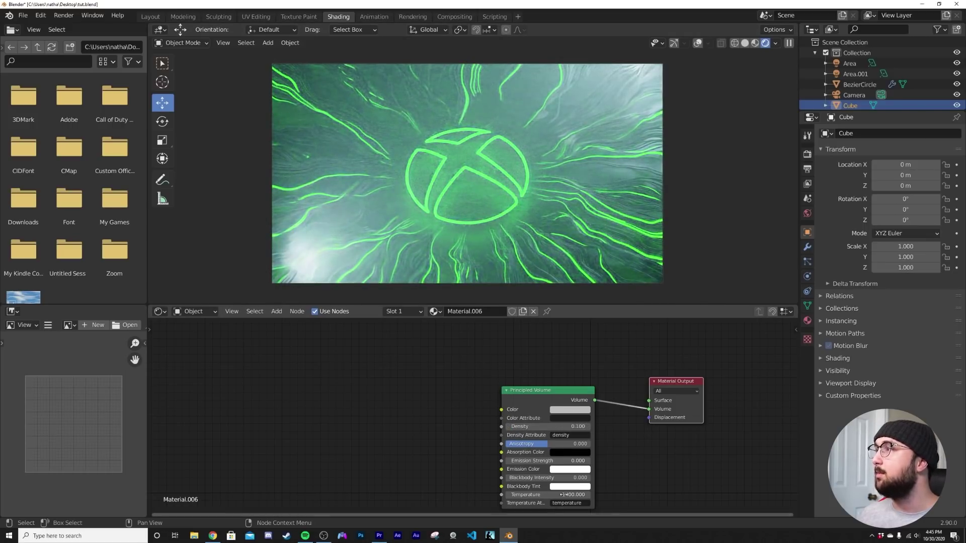
type(".01")
key("Return")
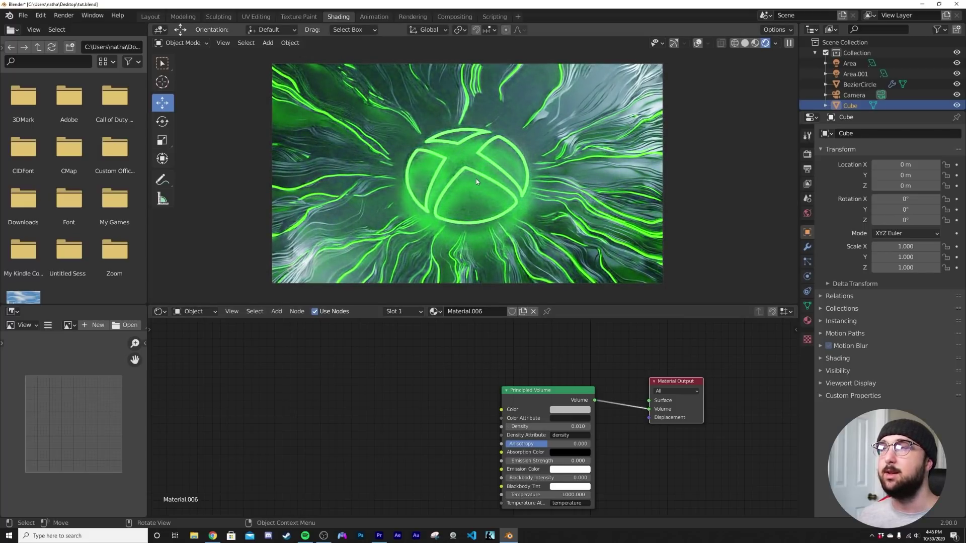
scroll(461, 210, "up", 2)
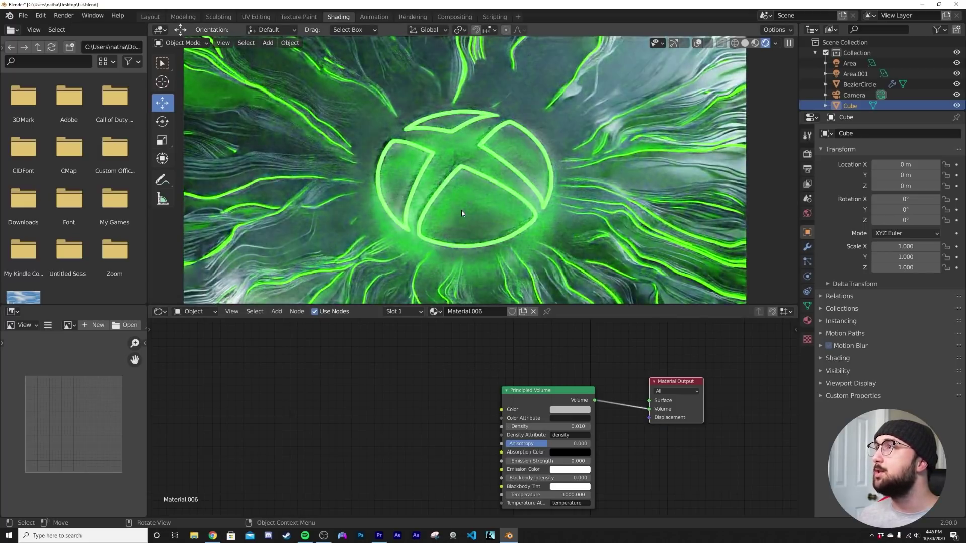
scroll(461, 210, "down", 1)
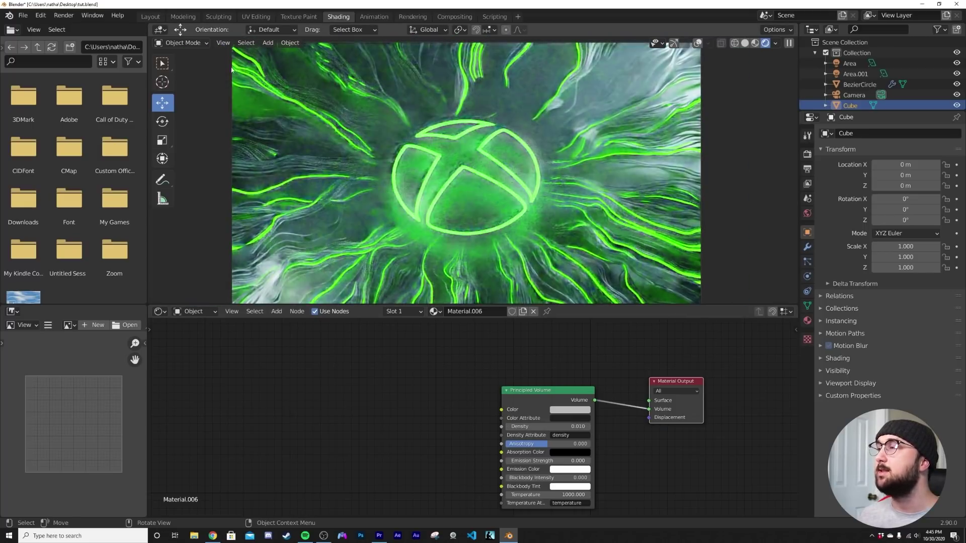
left_click(224, 68)
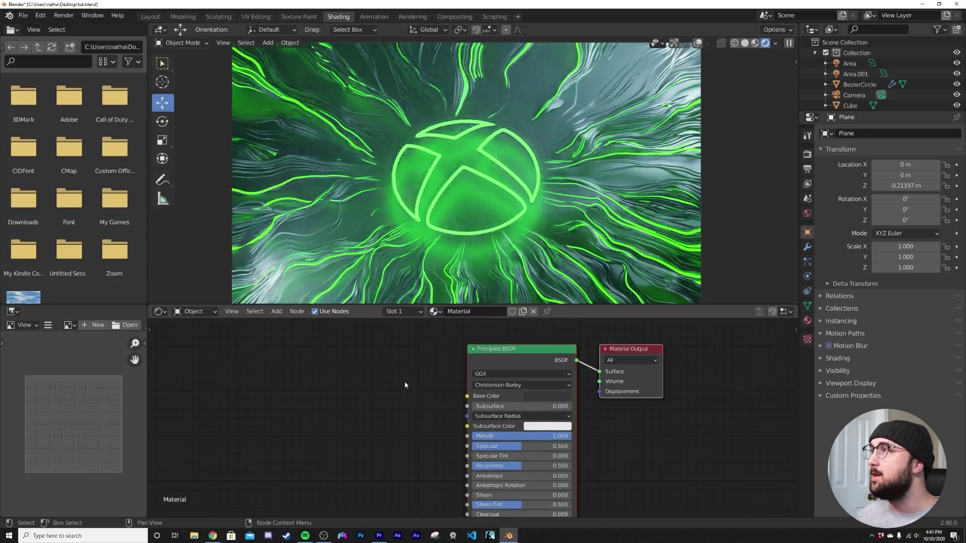
Add a ColorRamp plugged into the ground Plane's Roughness.
key("shift+a")
type("col")
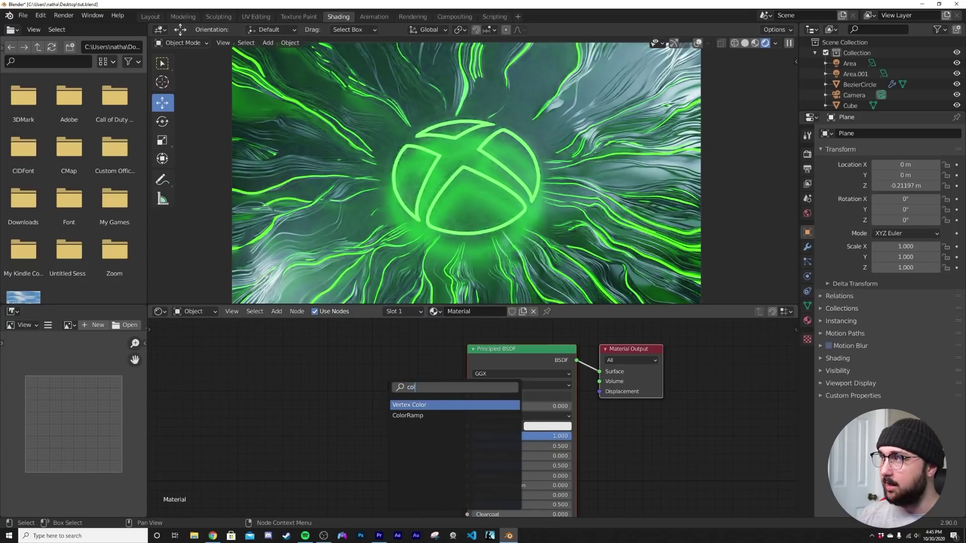
left_click(407, 416)
left_click(284, 354)
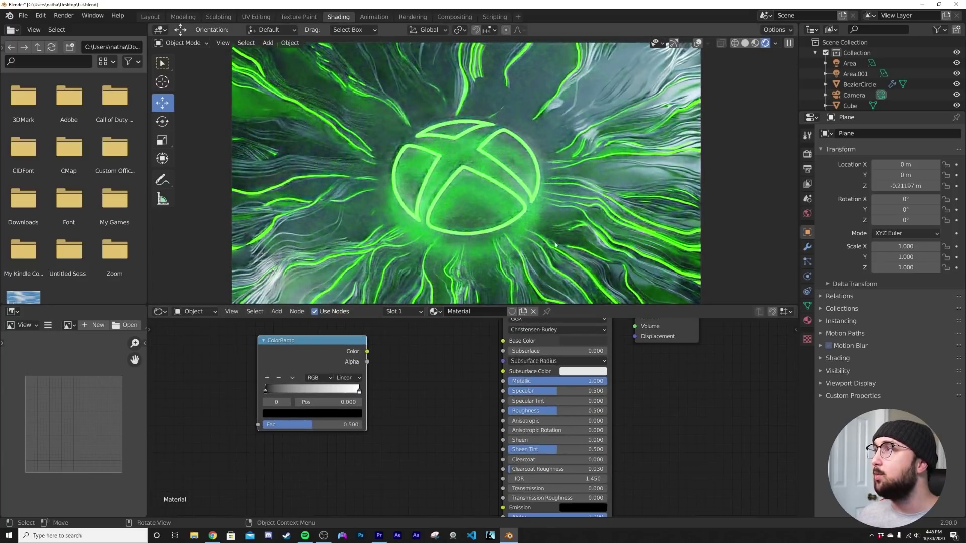
left_click_drag(285, 354, 337, 411)
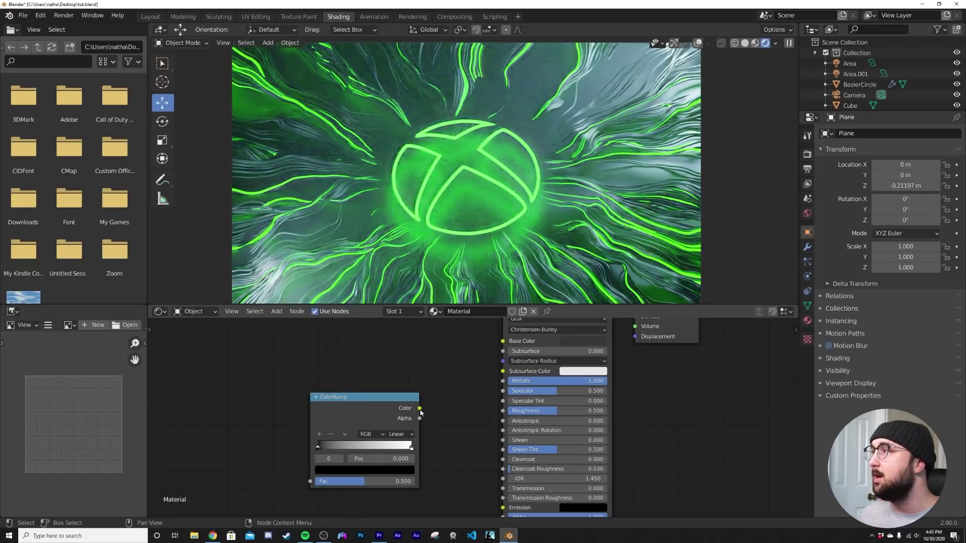
left_click_drag(502, 413, 502, 412)
Add a Musgrave Texture with its Height connected to the ColorRamp Fac.
key("shift+a")
left_click(210, 372)
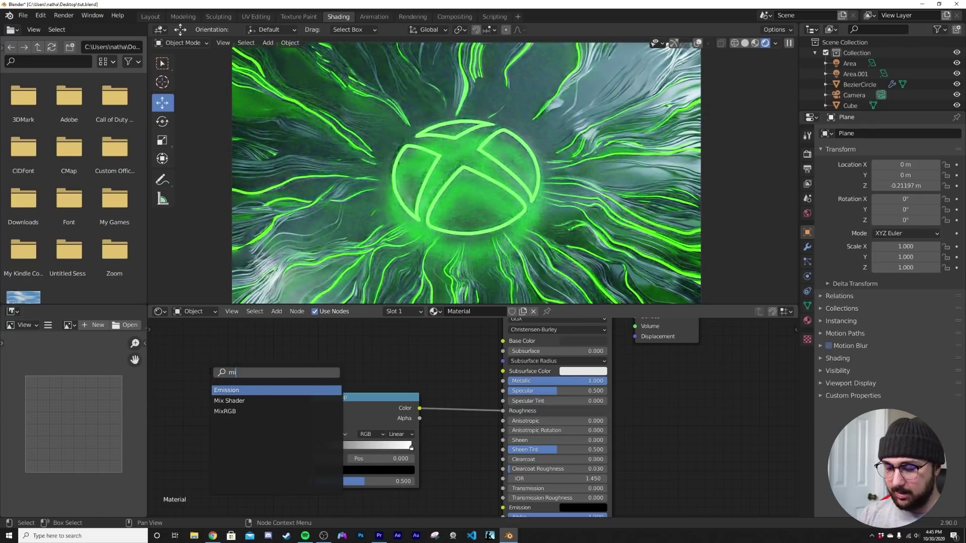
type("mus")
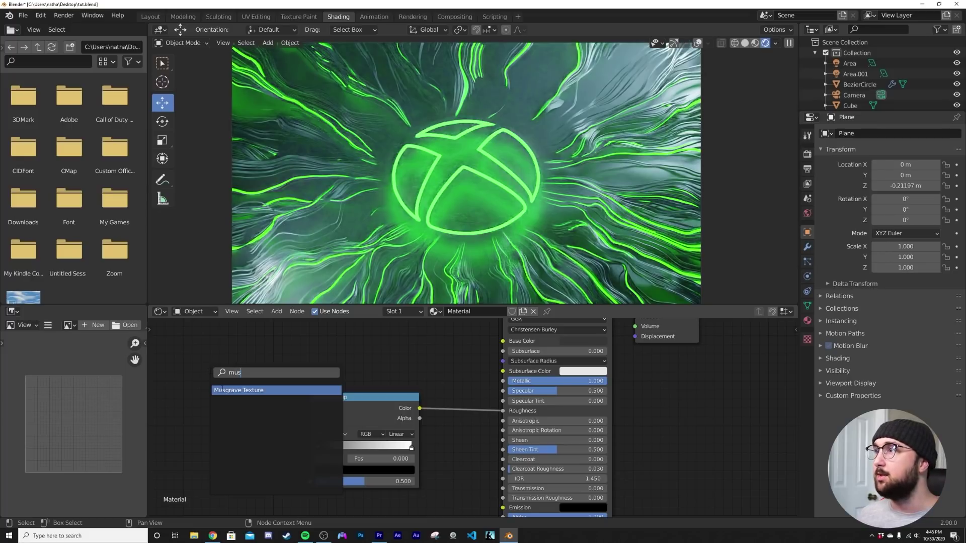
key("Return")
left_click(220, 468)
left_click_drag(253, 452, 317, 482)
middle_click_drag(317, 482, 394, 412)
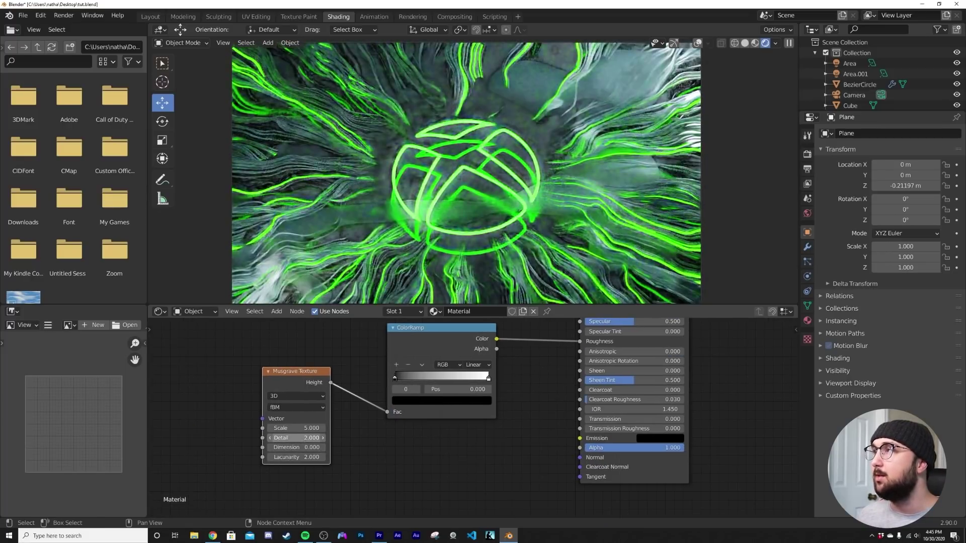
Set Musgrave Detail 16 and Scale 0.3, and lighten the ramp's black stop to light grey.
left_click_drag(301, 438, 362, 438)
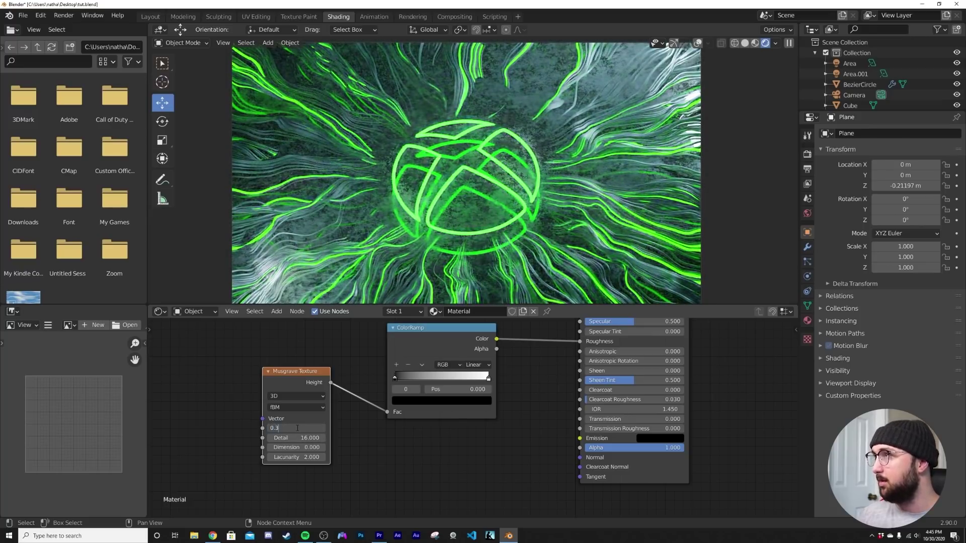
left_click(298, 428)
type("0.3")
key("Return")
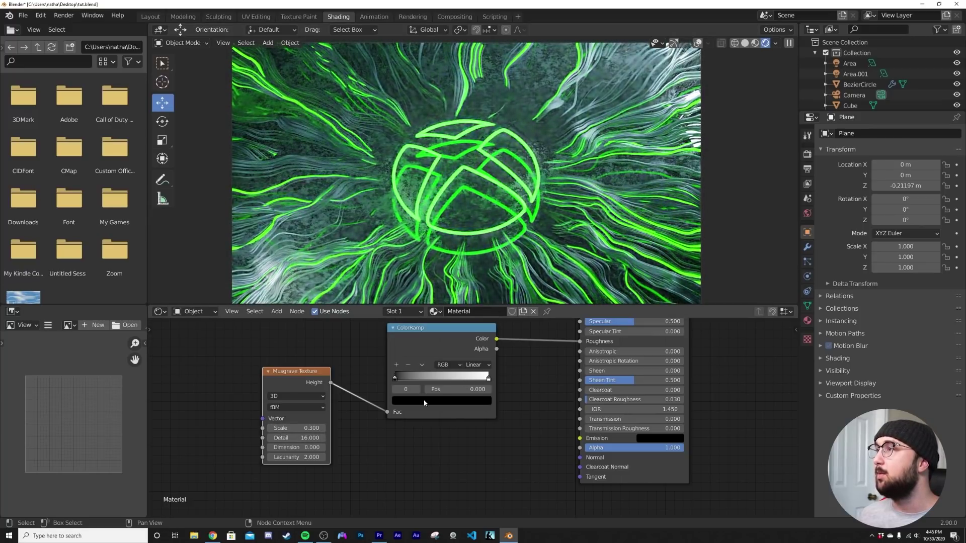
left_click(425, 403)
left_click_drag(467, 334, 467, 274)
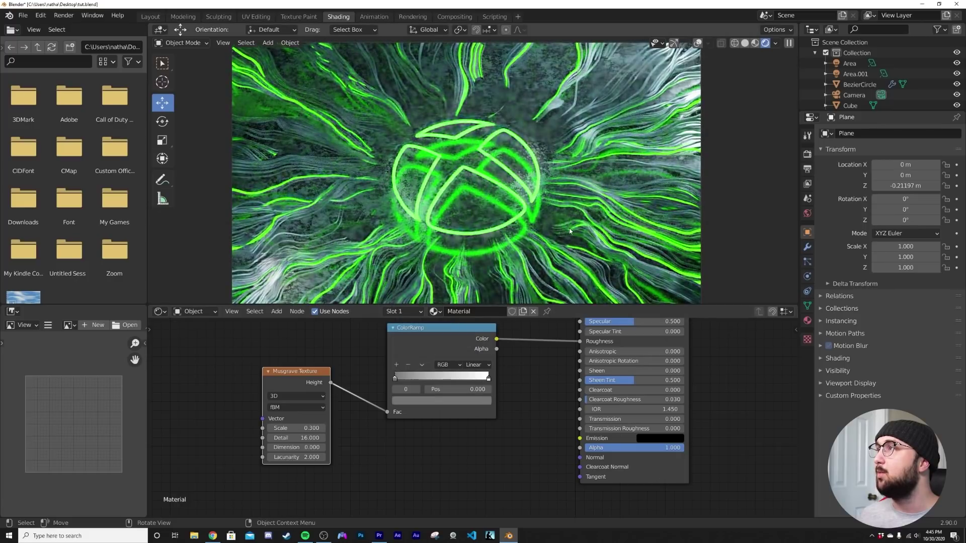
Select the Xbox logo curve path4148 and bring its Emission node into view.
left_click(452, 182)
middle_click_drag(522, 354, 354, 425)
middle_click_drag(460, 371, 448, 386)
Try an emission strength of 85, then restore it to 50.
left_click(445, 341)
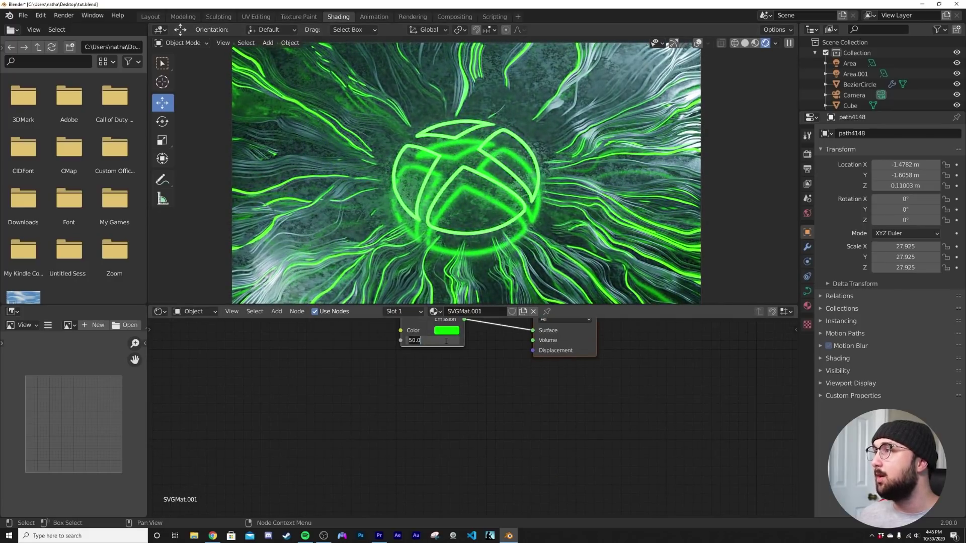
type("85")
key("Return")
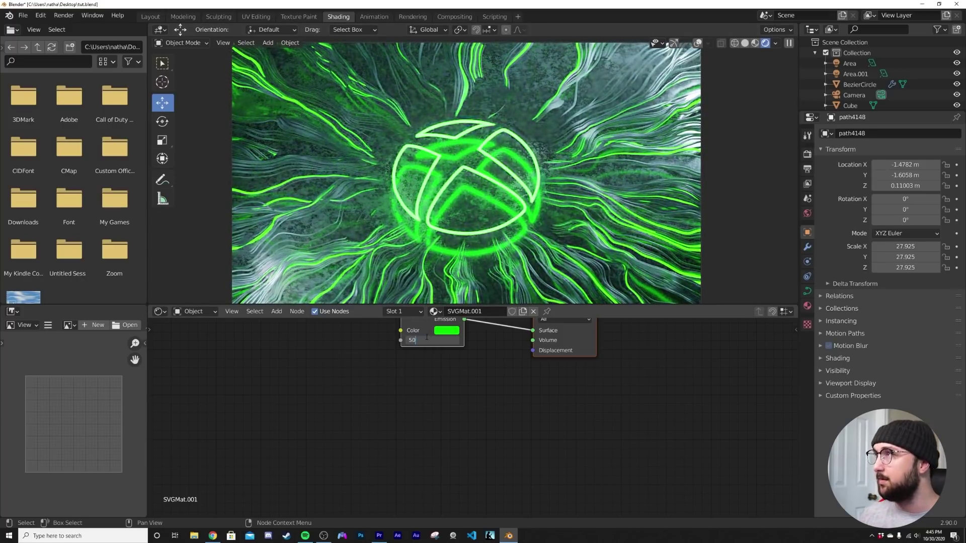
key("Return")
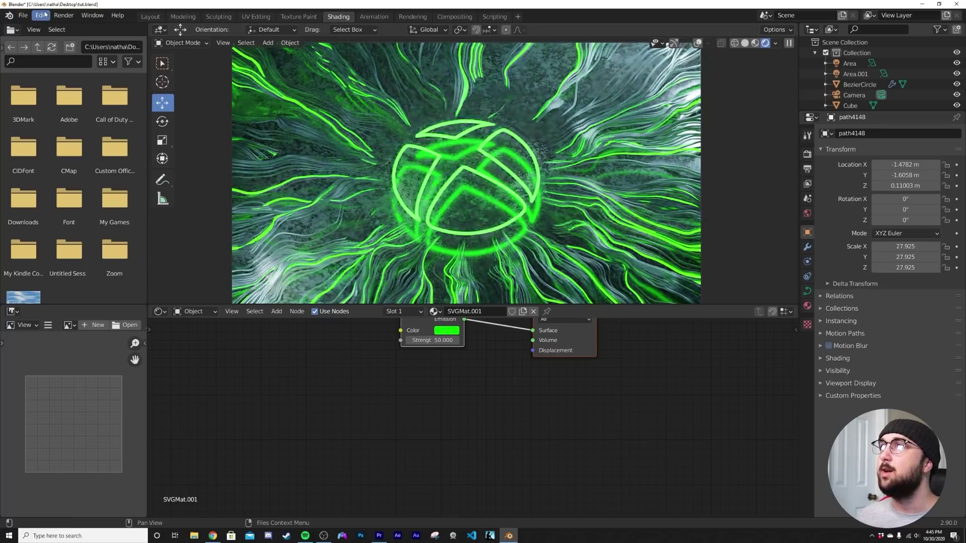
Render the final image of the green Xbox scene.
left_click(63, 15)
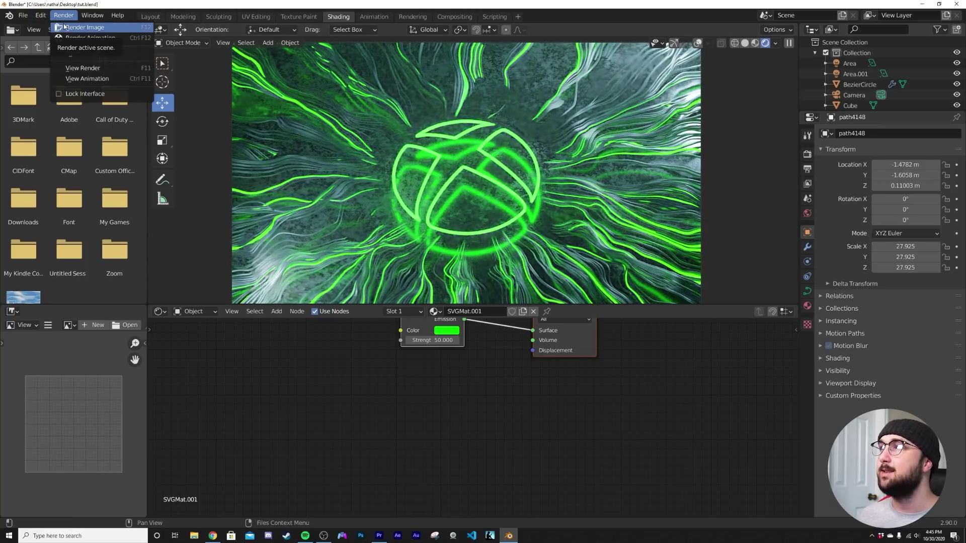
left_click(81, 27)
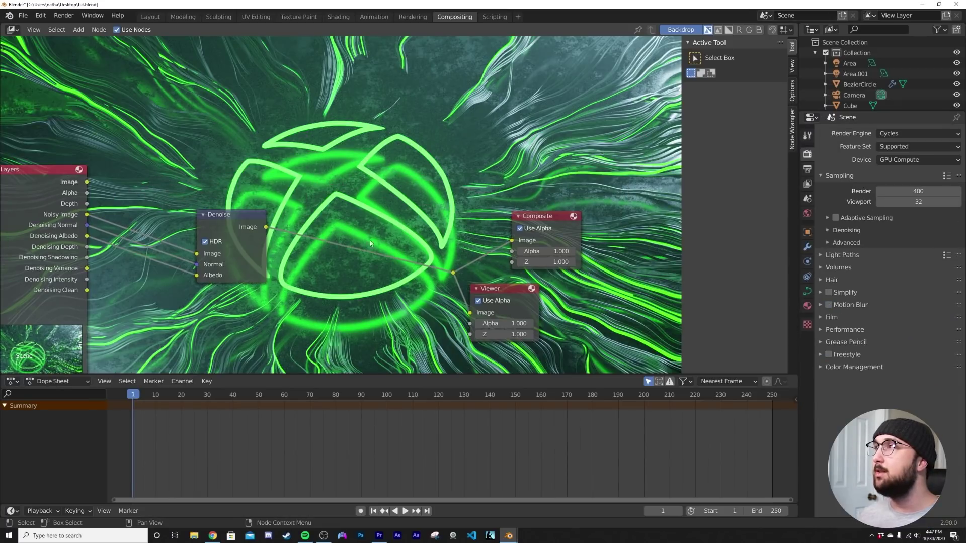
key("shift+a")
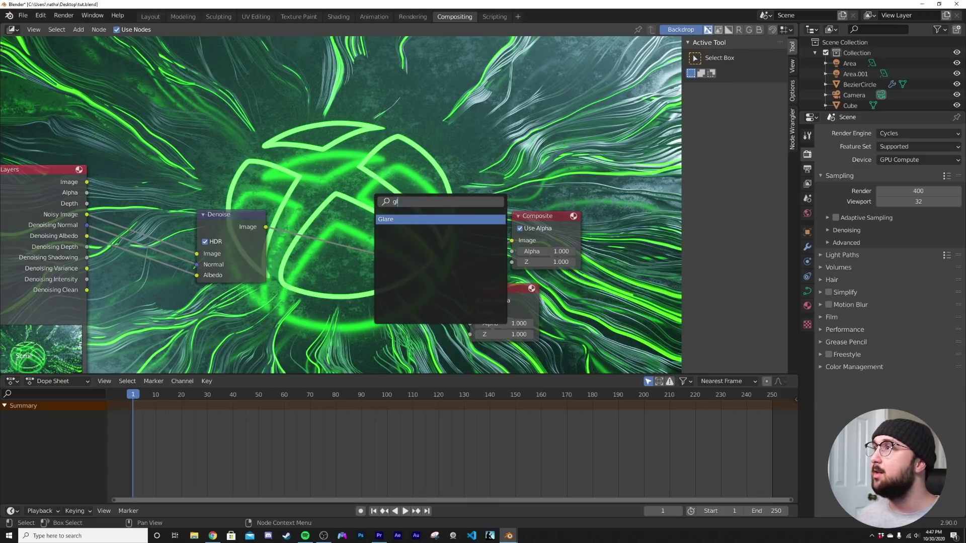
Insert a Fog Glow Glare node with Mix -0.800 between Denoise and Composite.
key("Return")
left_click(329, 222)
middle_click_drag(353, 273, 355, 246)
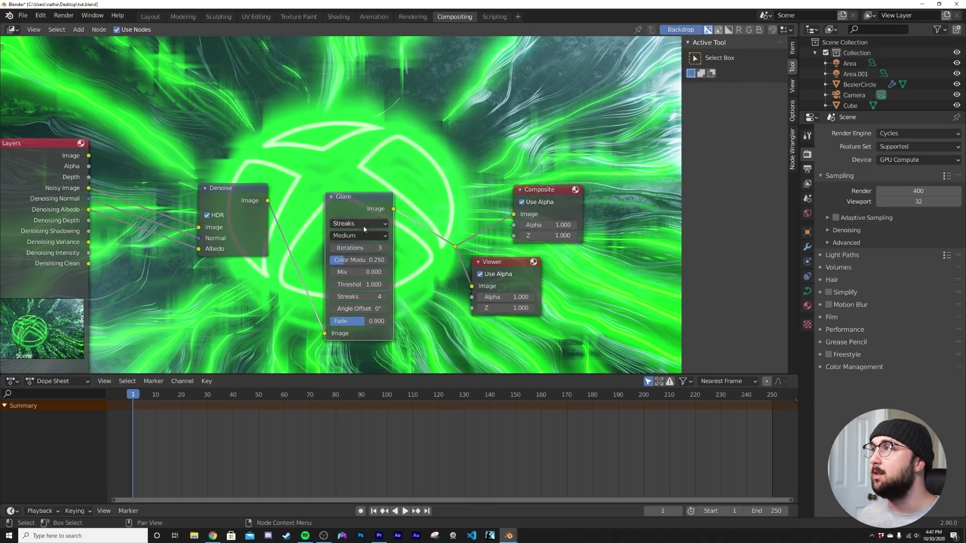
left_click(364, 225)
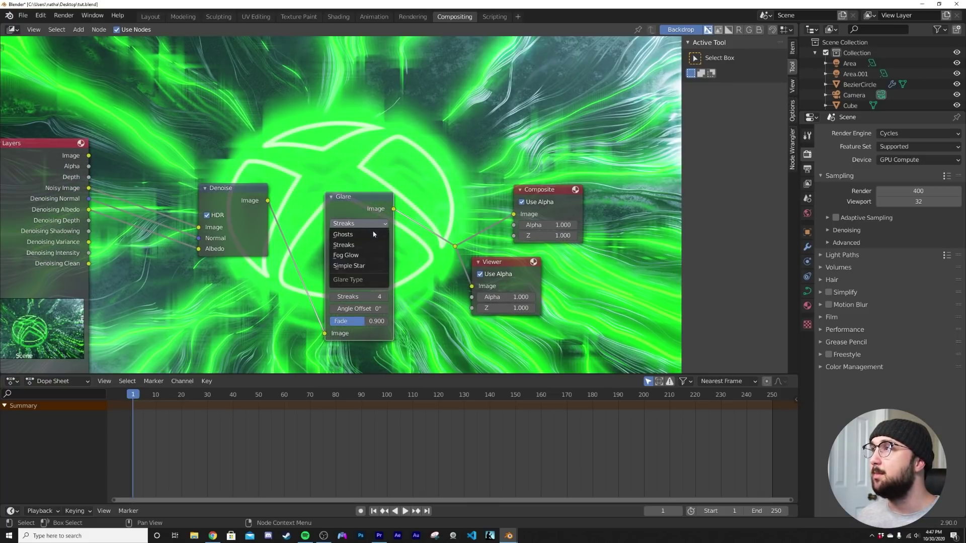
left_click(365, 256)
left_click_drag(336, 253, 234, 252)
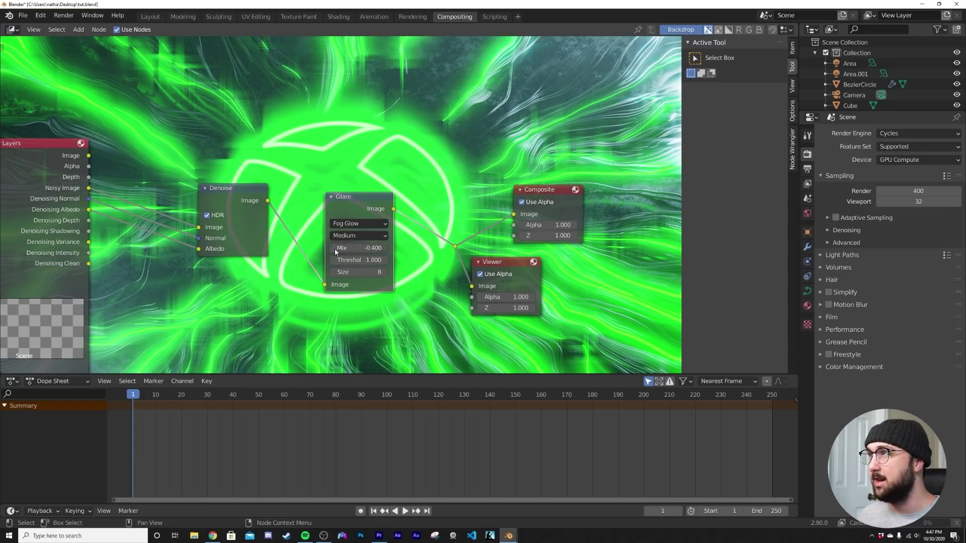
Fit the backdrop image to the editor and view the render result.
middle_click_drag(473, 149, 421, 221)
left_click(791, 84)
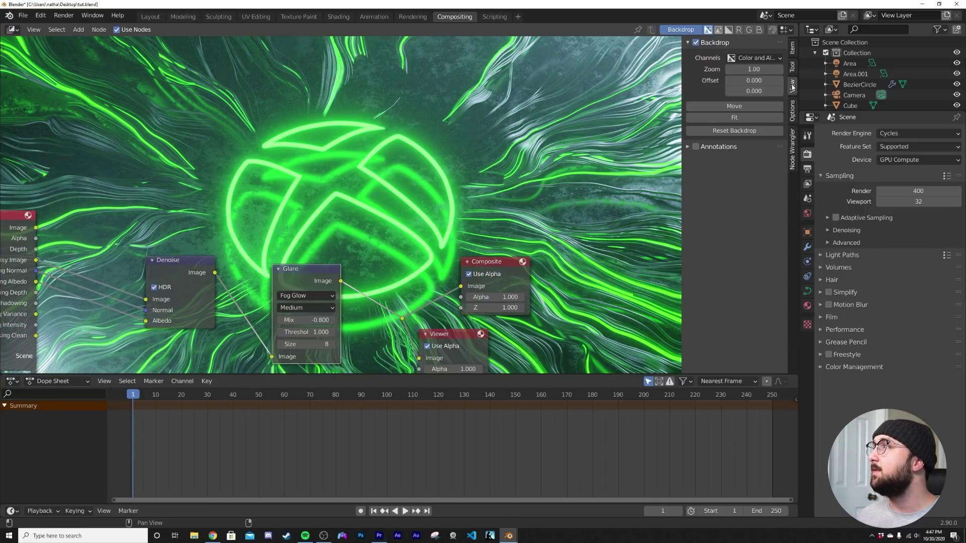
left_click(734, 117)
left_click(413, 16)
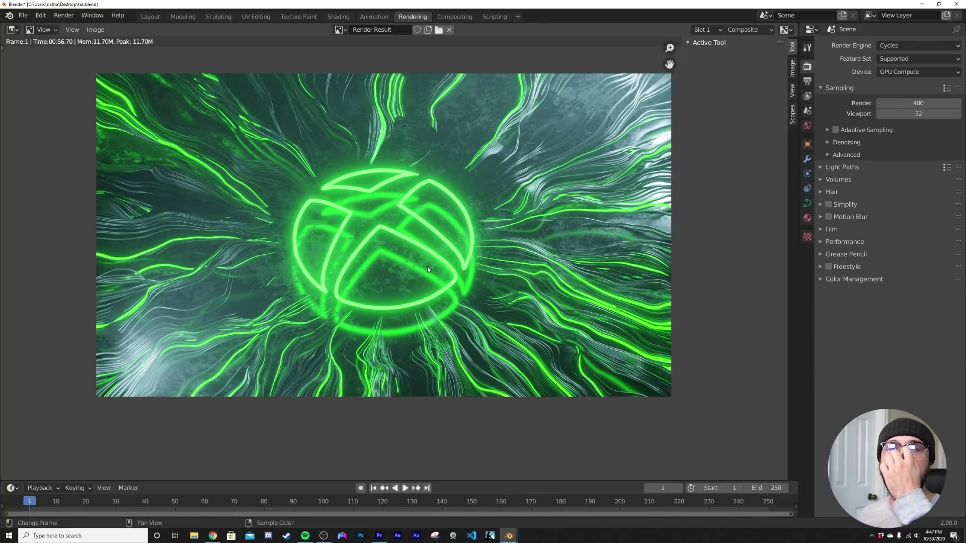
Zoom the viewport in and out on the new scene.
scroll(427, 269, "up", 1)
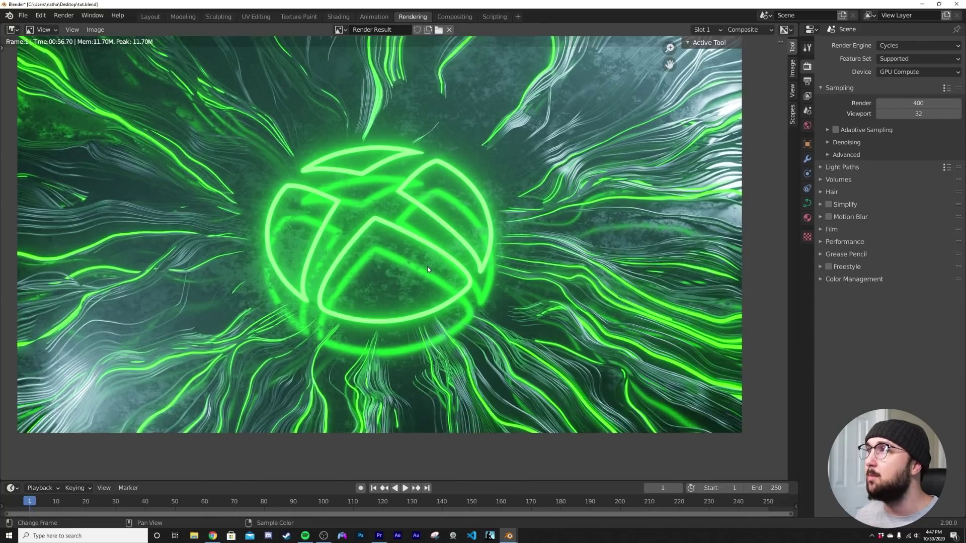
scroll(427, 269, "down", 1)
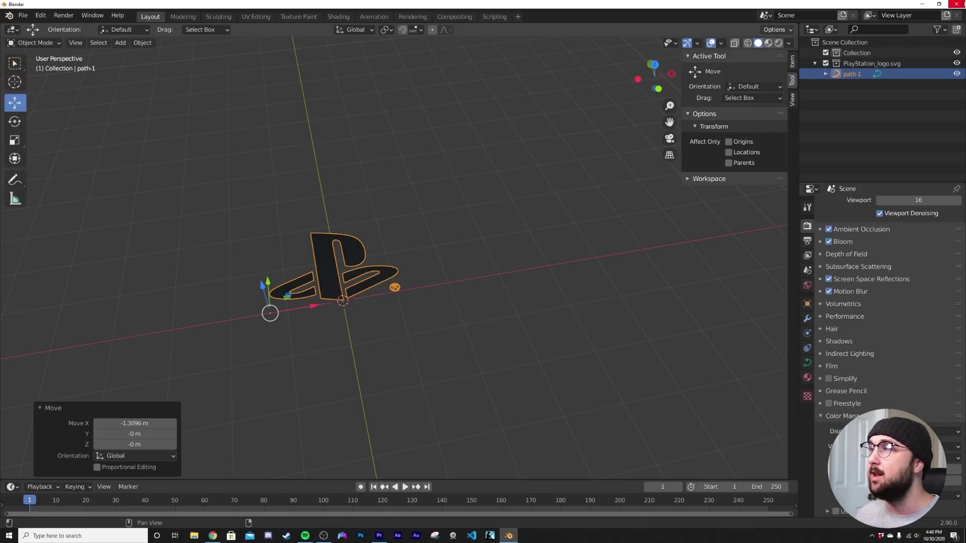
Select the PlayStation logo and move it 2.903 m along the Y axis.
key("r")
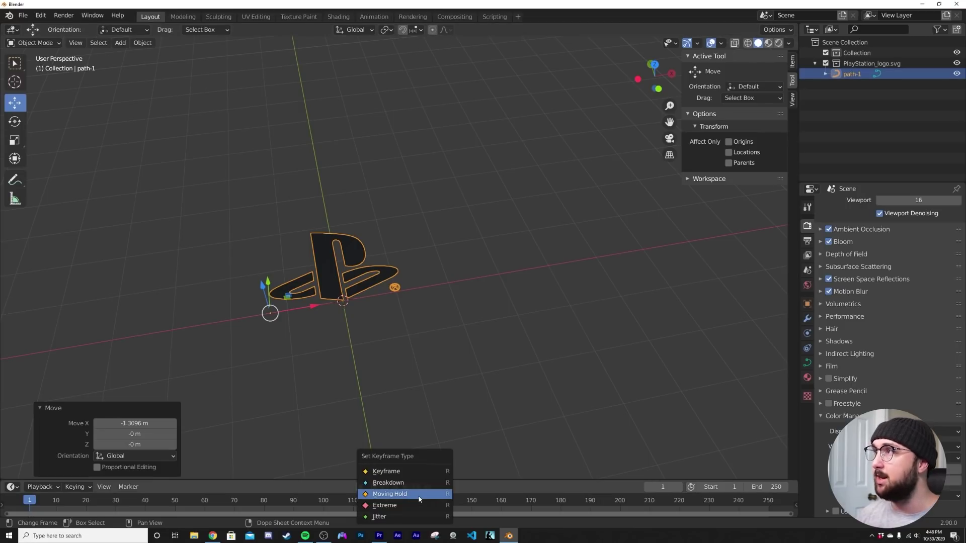
key("Escape")
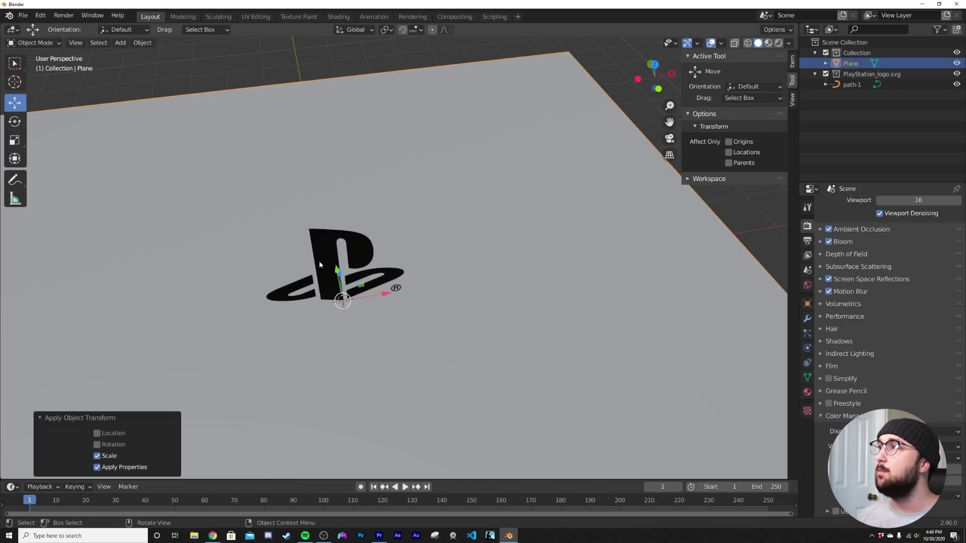
left_click(319, 264)
middle_click_drag(319, 265, 472, 345)
scroll(413, 409, "down", 3)
left_click_drag(374, 361, 247, 403)
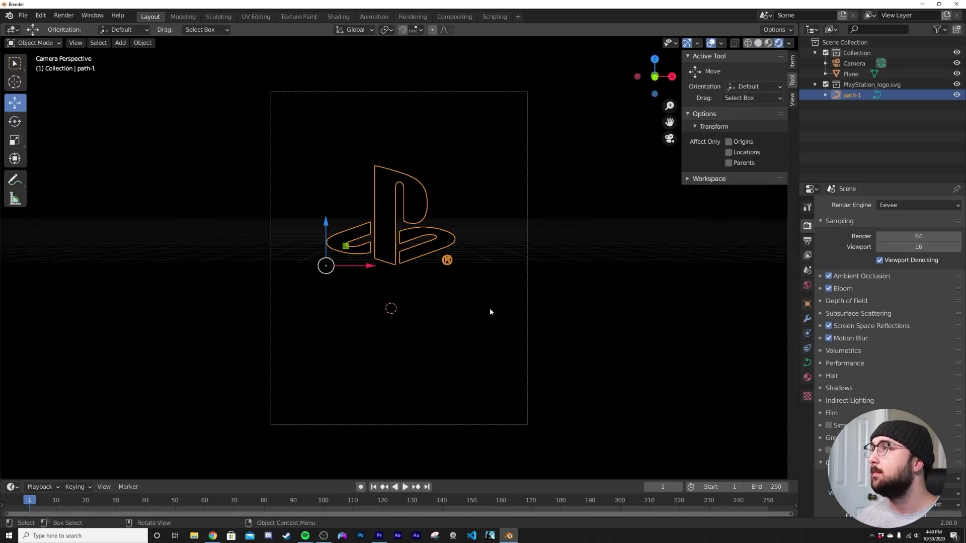
scroll(344, 279, "up", 1)
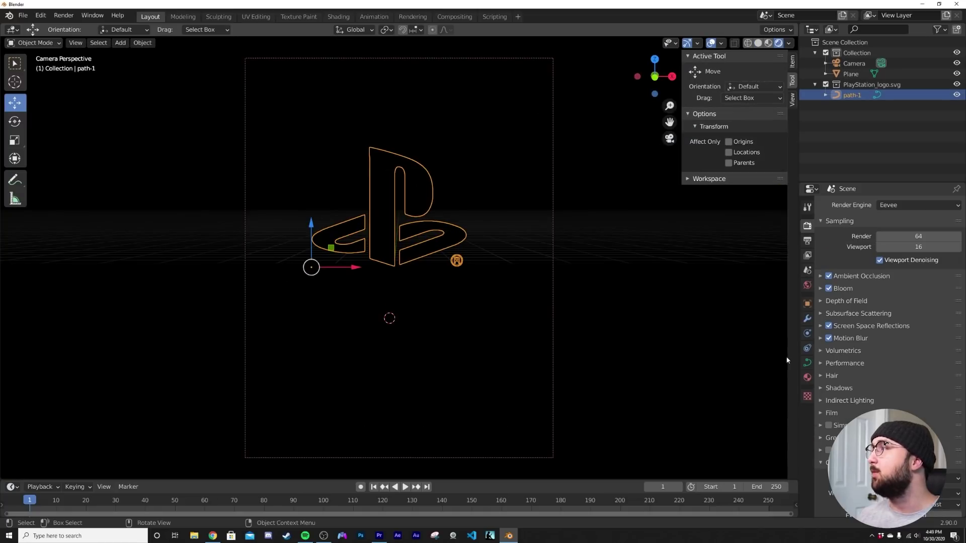
Give the logo a blue Emission material using nodes, with a raised emission strength.
left_click(807, 378)
left_click(887, 296)
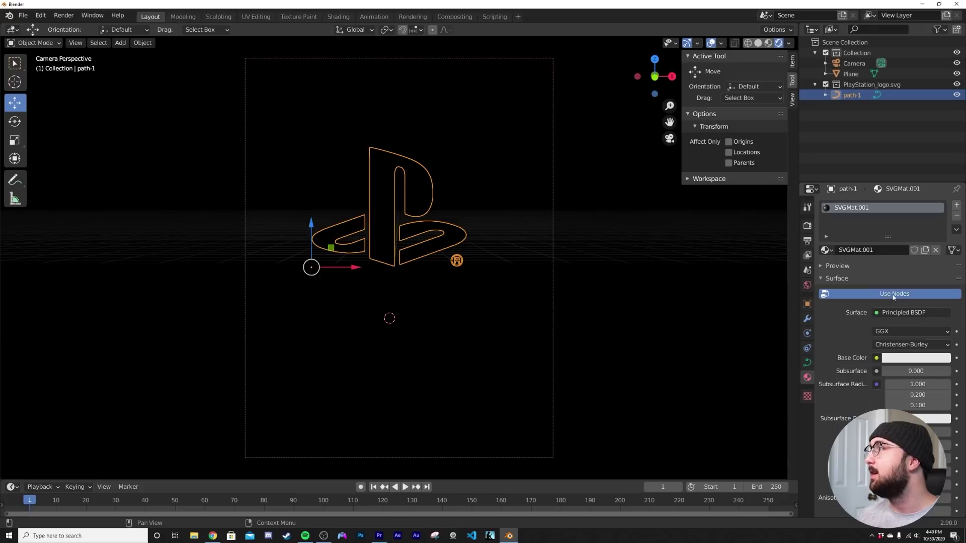
left_click(905, 312)
left_click(822, 108)
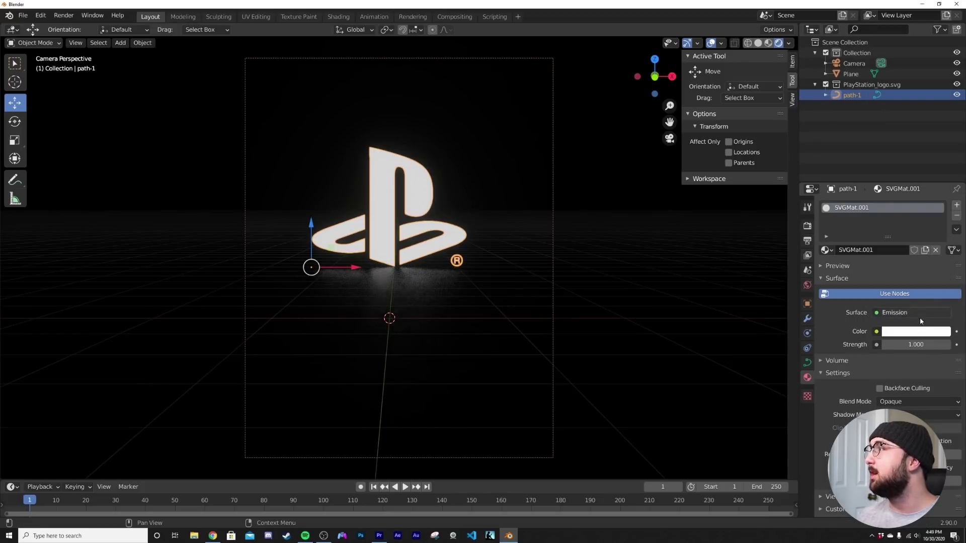
left_click(918, 331)
left_click(912, 206)
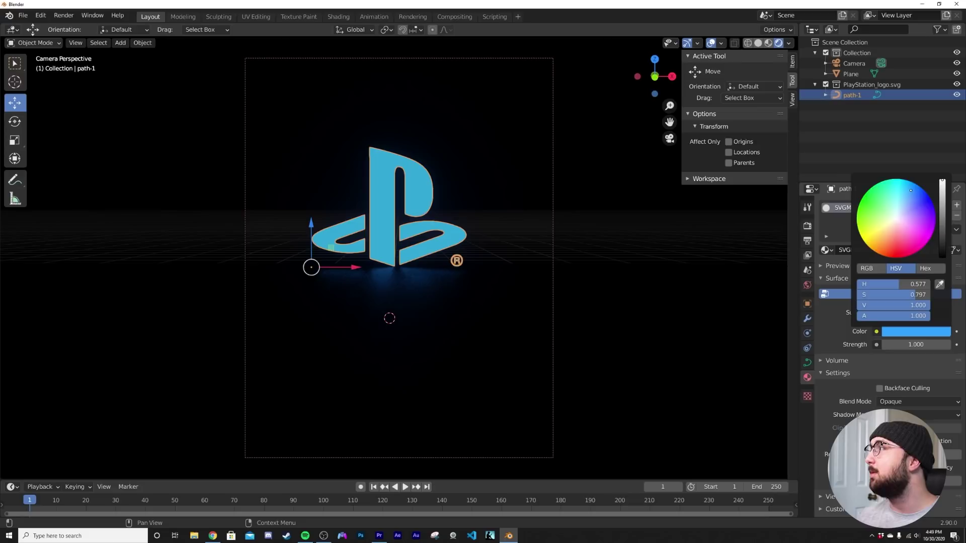
left_click_drag(916, 344, 954, 345)
Select the floor plane, set the render engine to Cycles, and move to the Shading workspace.
left_click(445, 367)
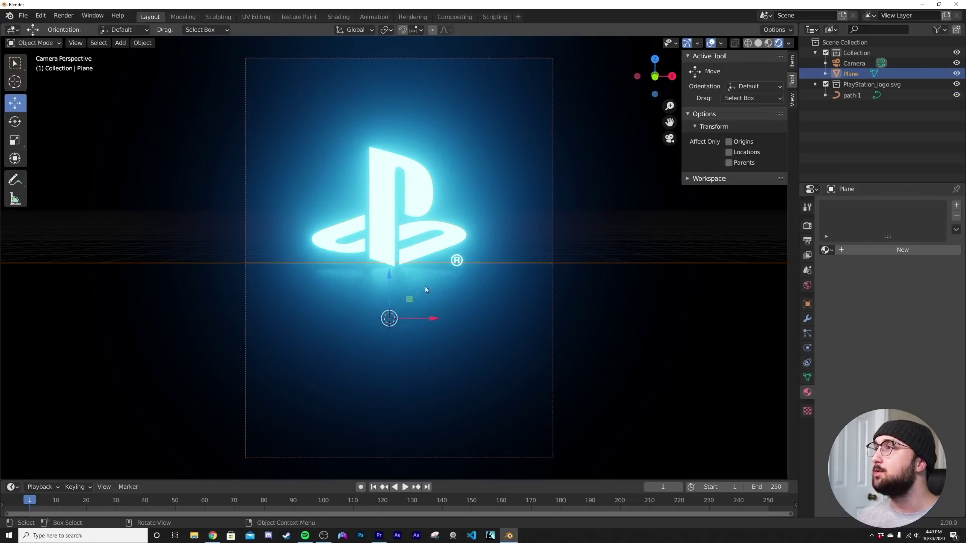
key("z")
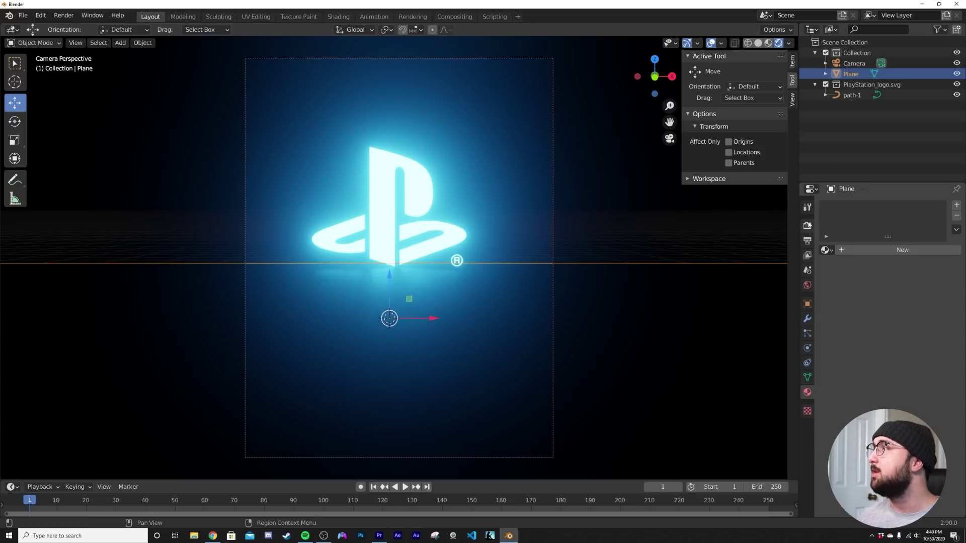
left_click(807, 226)
left_click(910, 205)
left_click(899, 239)
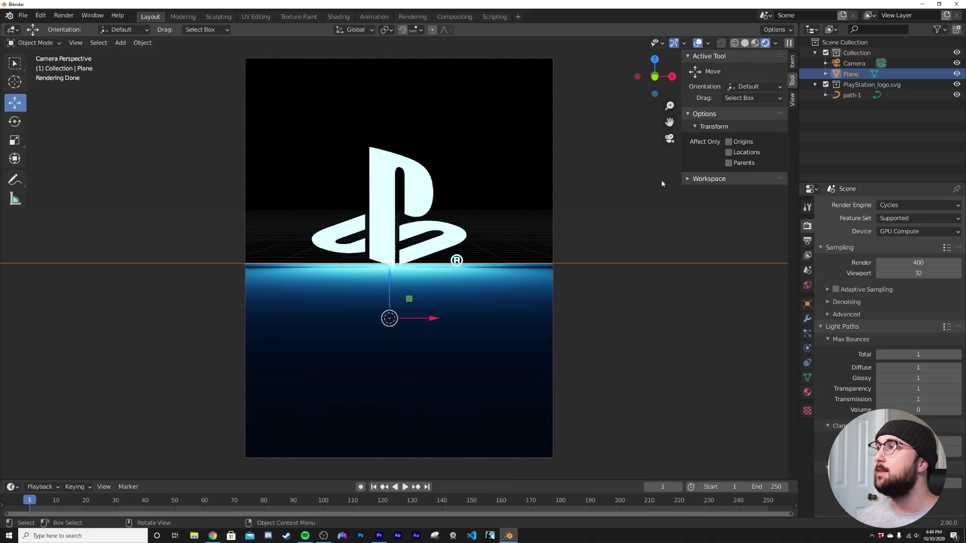
key("alt+a")
left_click(462, 341)
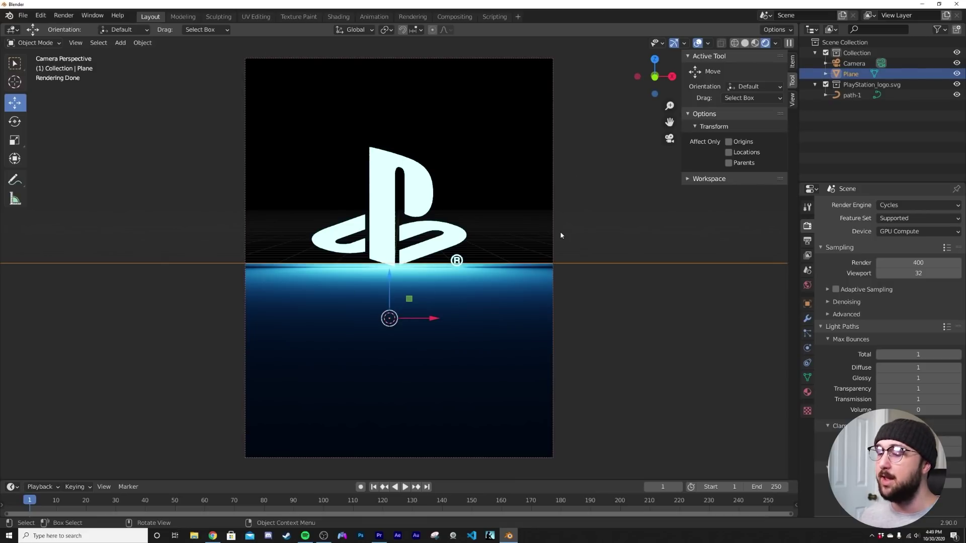
left_click(340, 18)
View the scene through the camera in rendered shading and give the floor plane a new material.
key("KP_0")
key("z")
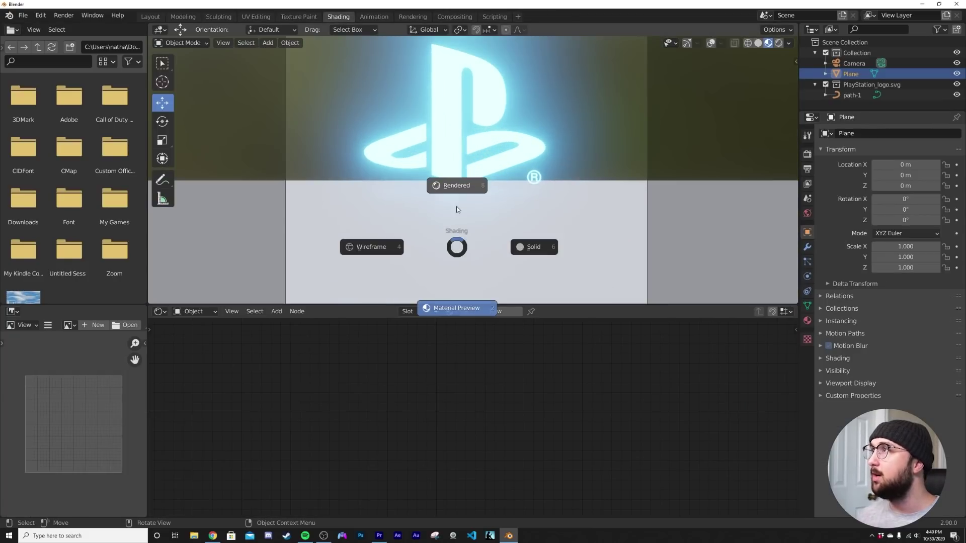
left_click(458, 207)
scroll(427, 354, "down", 2)
left_click(485, 315)
Make the floor fully metallic and drive its Roughness from a new ColorRamp node.
key("shift+a")
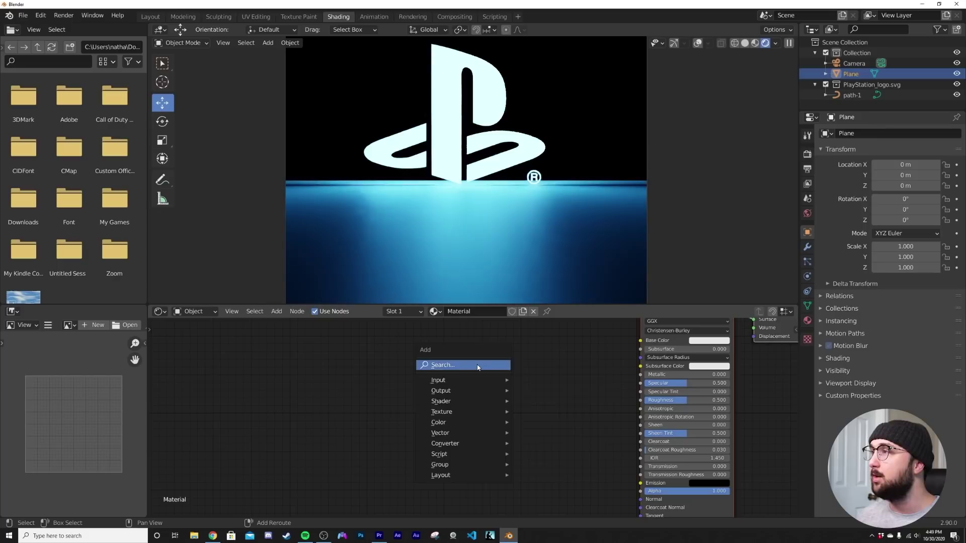
left_click(461, 366)
type("col")
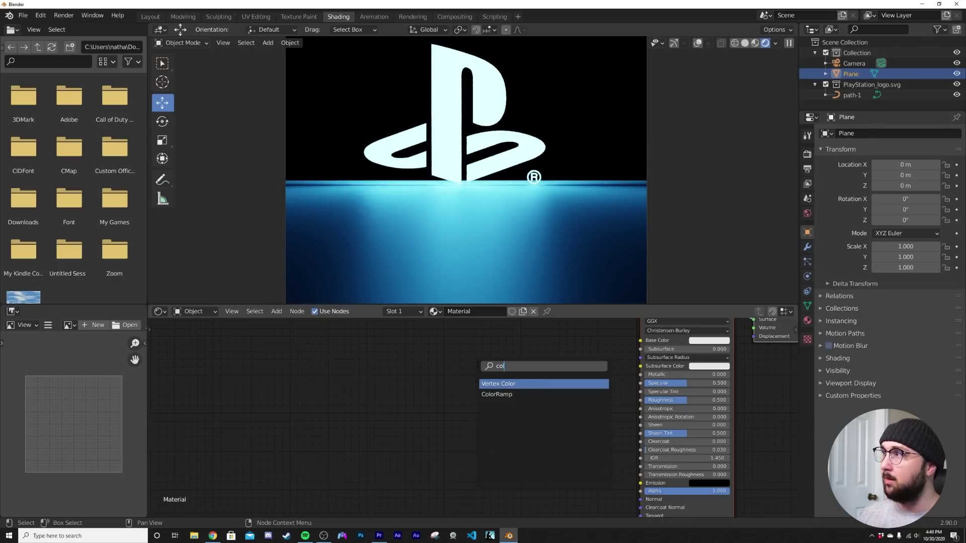
left_click(508, 392)
left_click(485, 393)
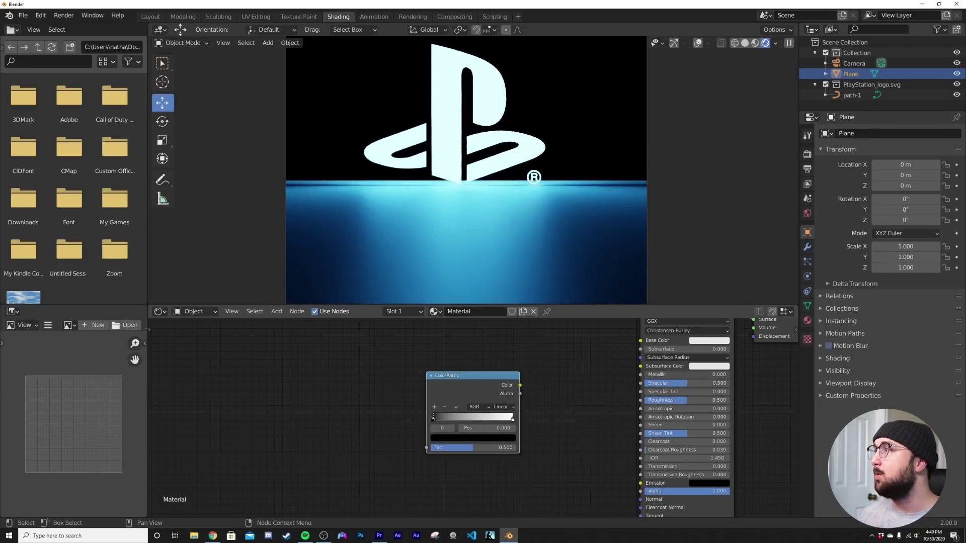
left_click_drag(714, 375, 801, 376)
left_click_drag(520, 386, 643, 401)
Feed a Noise Texture into the ColorRamp, with Object-coordinate mapping, detail 16 and roughness 0.771.
key("shift+a")
left_click(375, 386)
type("noi")
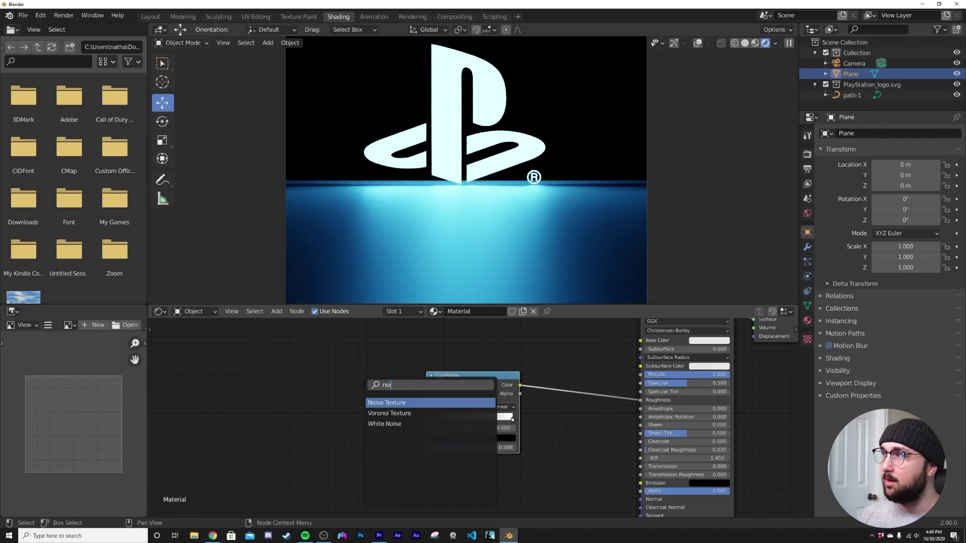
key("Return")
left_click(352, 399)
key("ctrl+t")
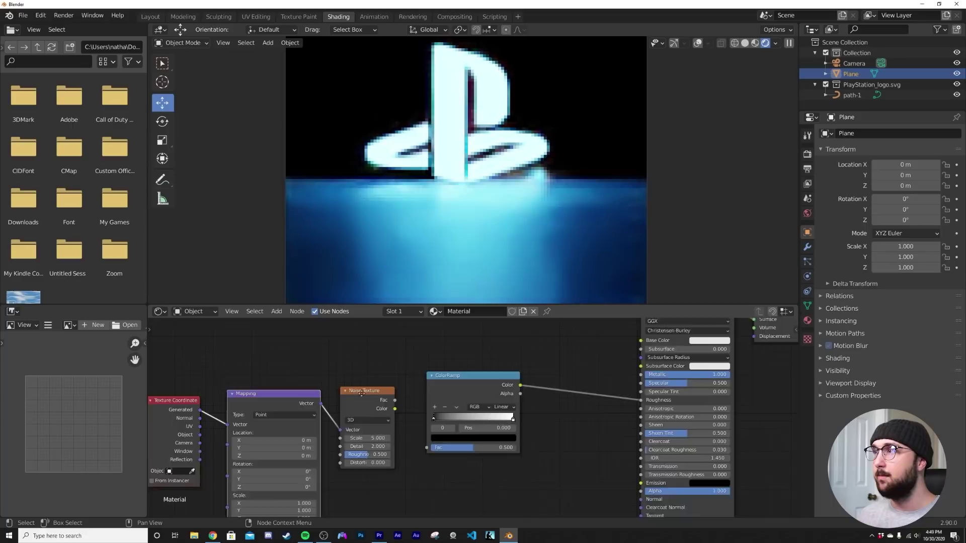
middle_click_drag(214, 439, 335, 412)
left_click_drag(321, 408, 348, 398)
scroll(482, 389, "down", 1)
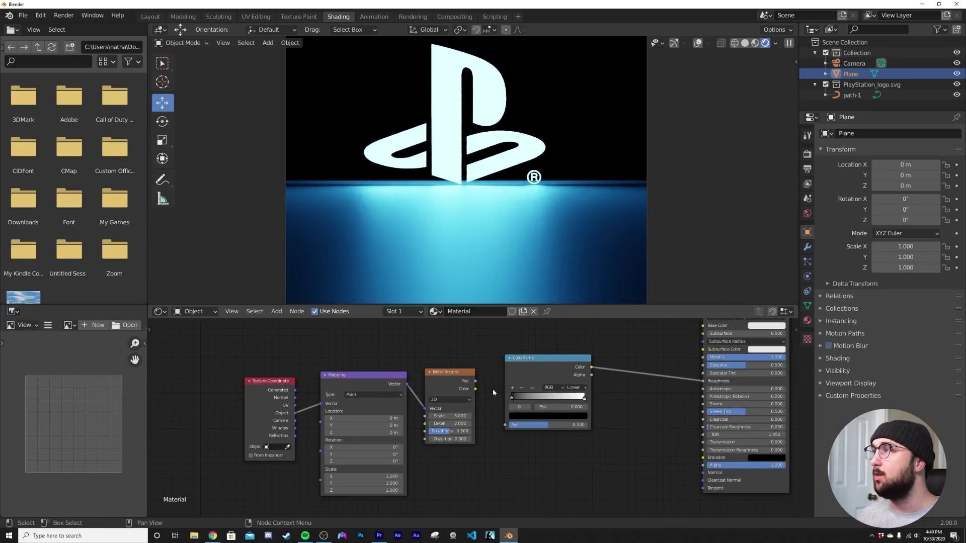
left_click_drag(476, 382, 524, 425)
left_click_drag(451, 431, 427, 416)
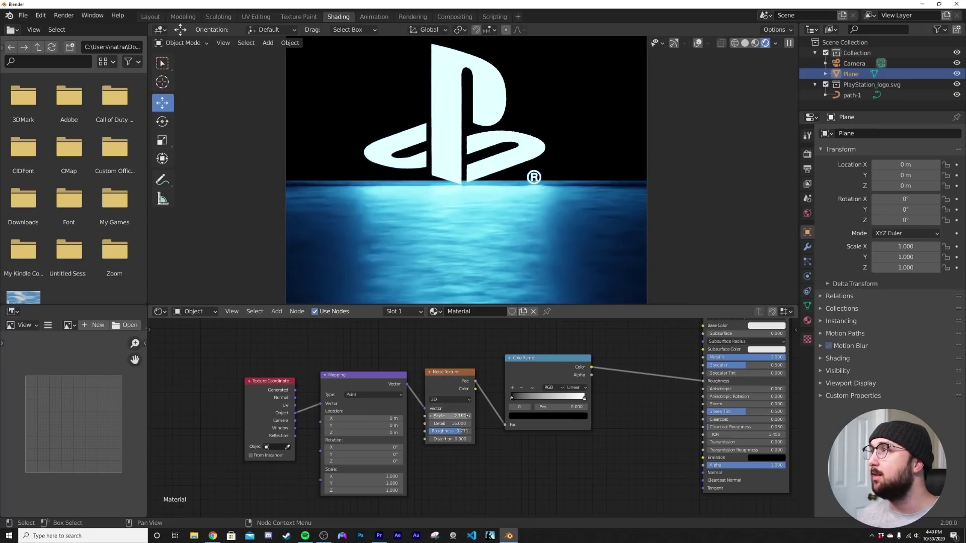
Set the noise Scale to 1.145 and move the ramp's black stop to 0.304.
key("z")
left_click(496, 305)
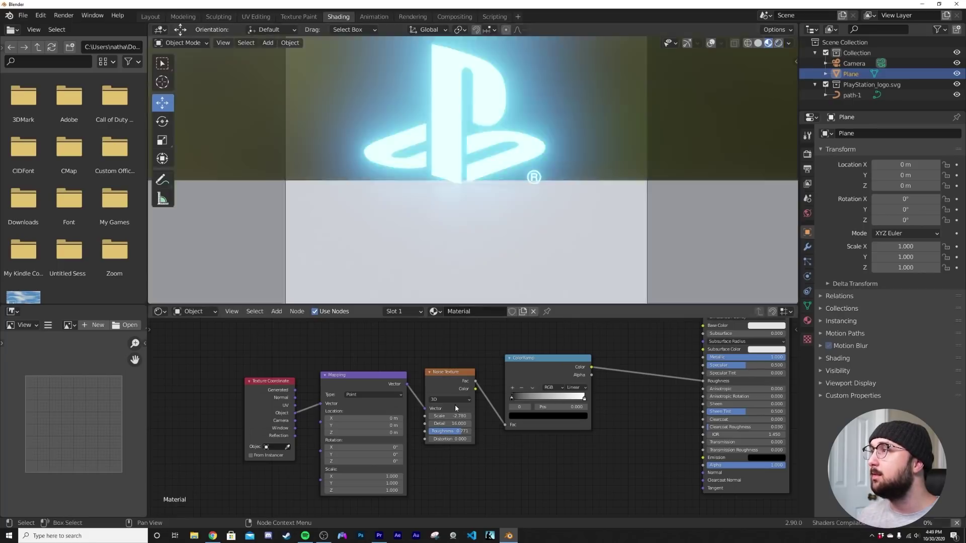
left_click_drag(457, 416, 460, 415)
left_click_drag(512, 397, 537, 401)
key("z")
left_click(527, 207)
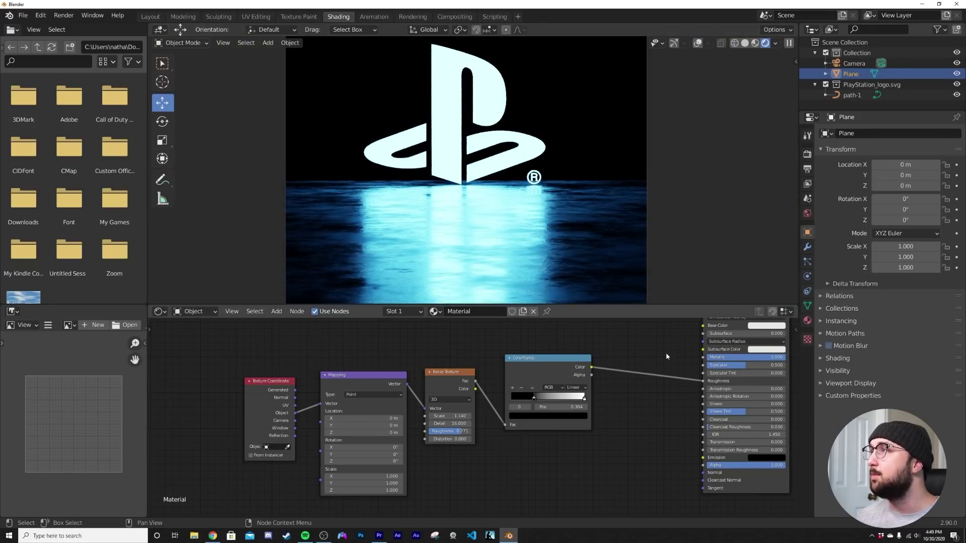
Darken the floor's Principled BSDF base colour to a value of 0.160.
middle_click_drag(672, 354, 498, 390)
left_click(609, 365)
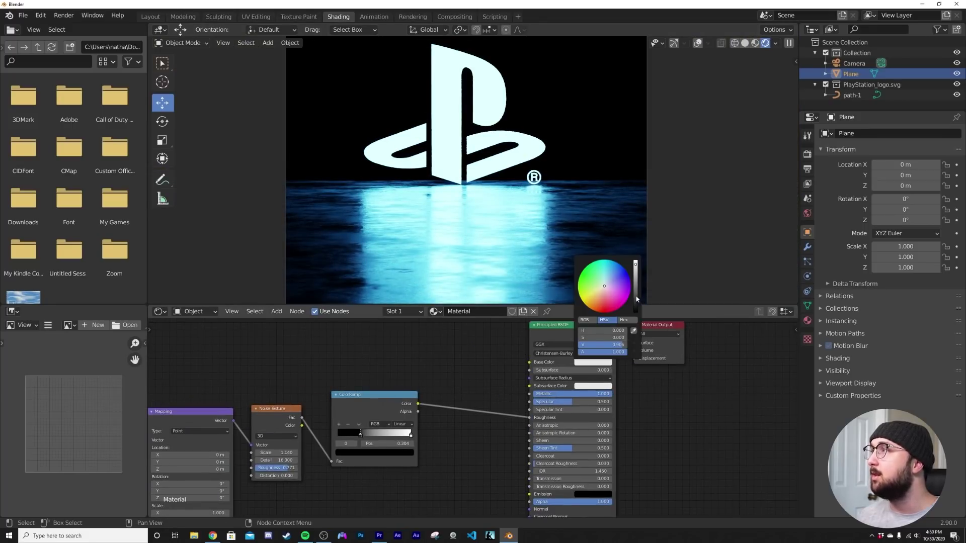
left_click_drag(638, 301, 636, 308)
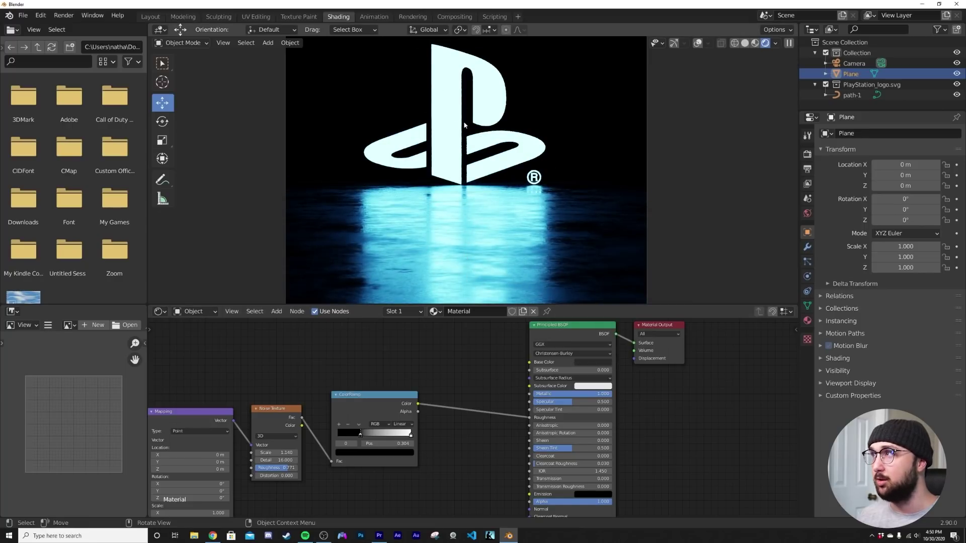
Retune the ColorRamp stops: black to 0.378 then 0.426, white to 0.865.
left_click_drag(370, 415, 370, 434)
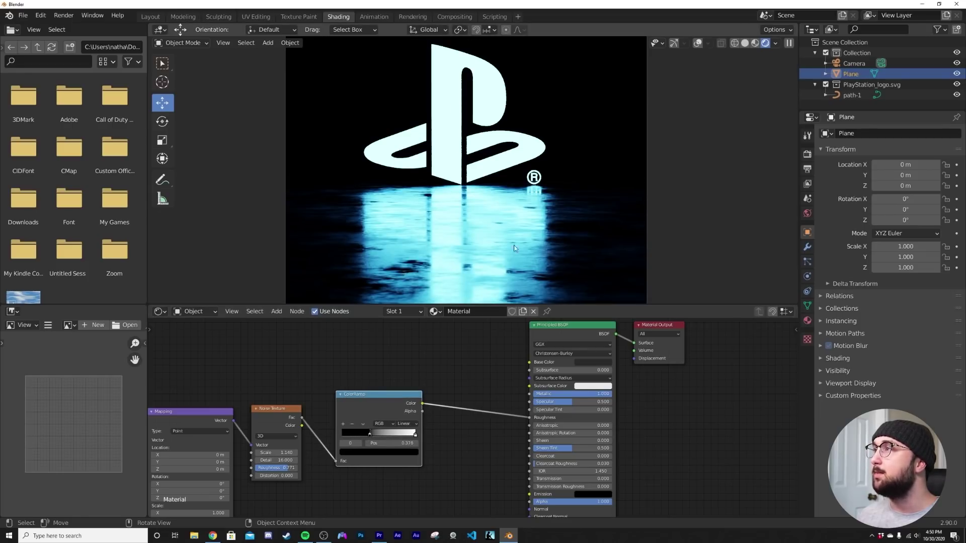
left_click_drag(415, 433, 406, 434)
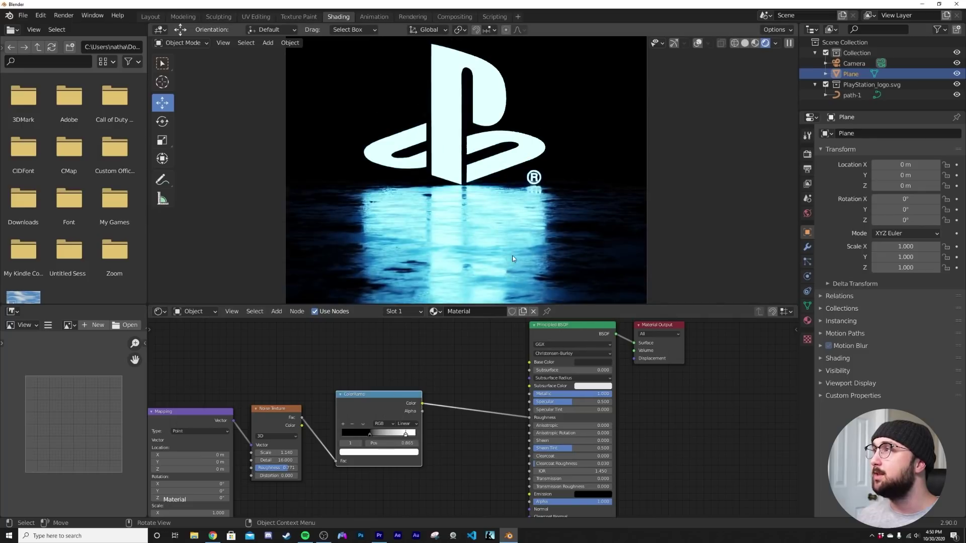
left_click_drag(373, 438, 377, 438)
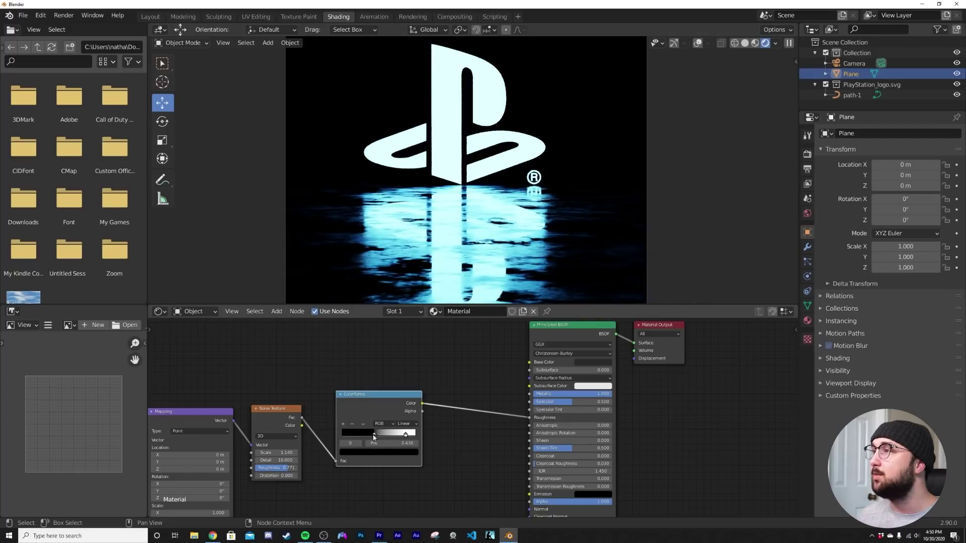
left_click(377, 452)
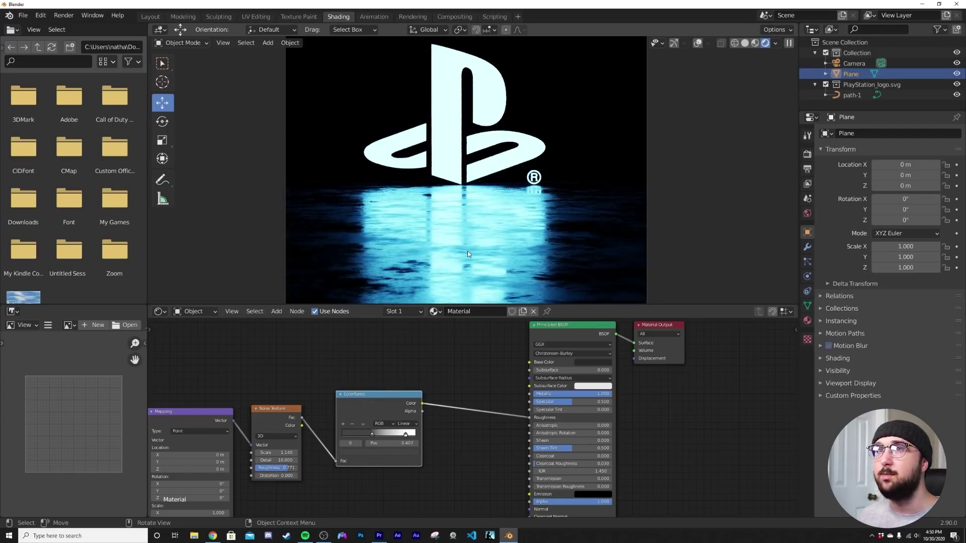
scroll(467, 254, "down", 1)
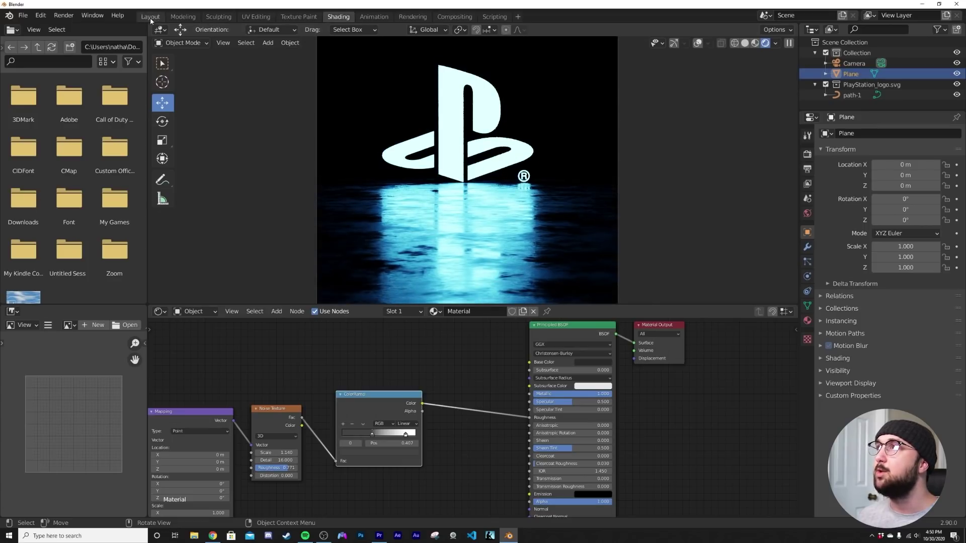
Add a cube around the scene, give it a new material, and begin adding a volume shader node.
left_click(151, 18)
key("shift+a")
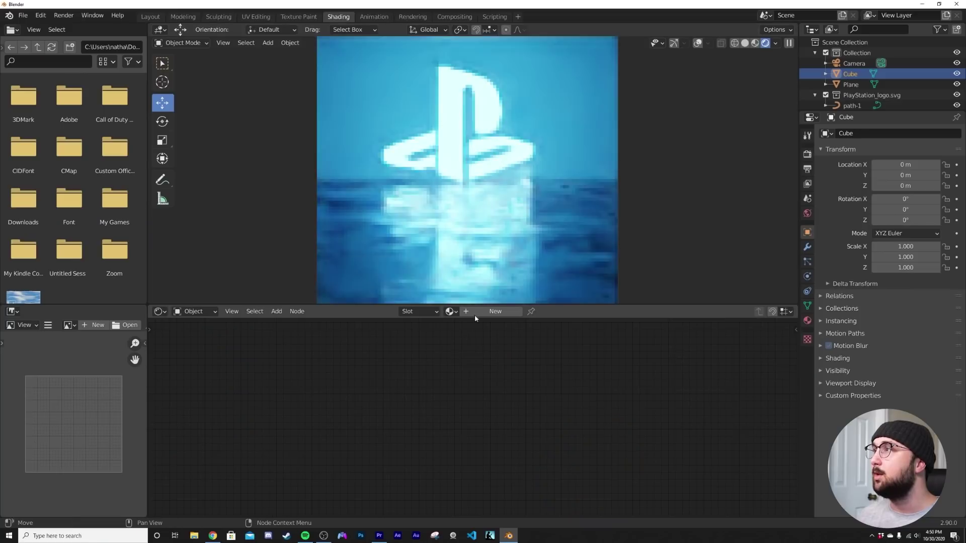
left_click(475, 313)
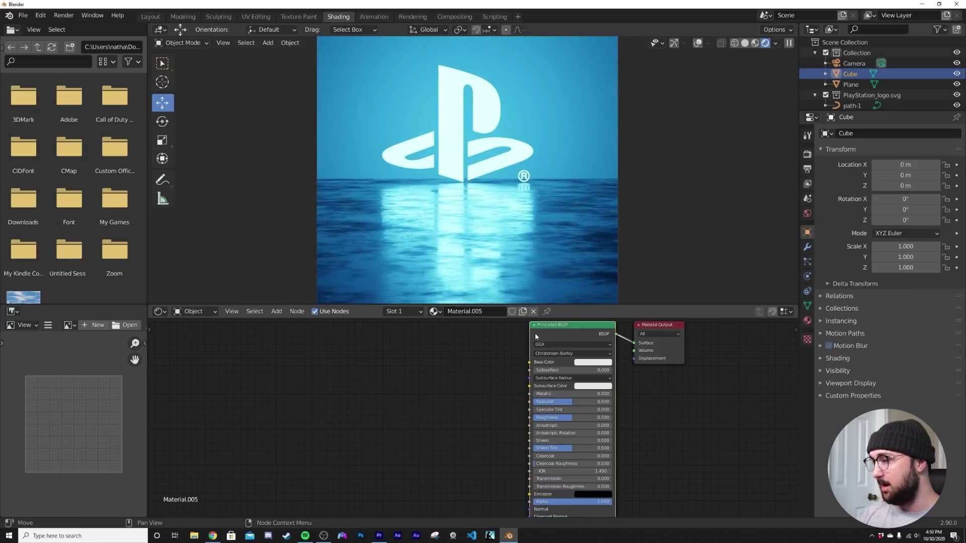
key("shift+a")
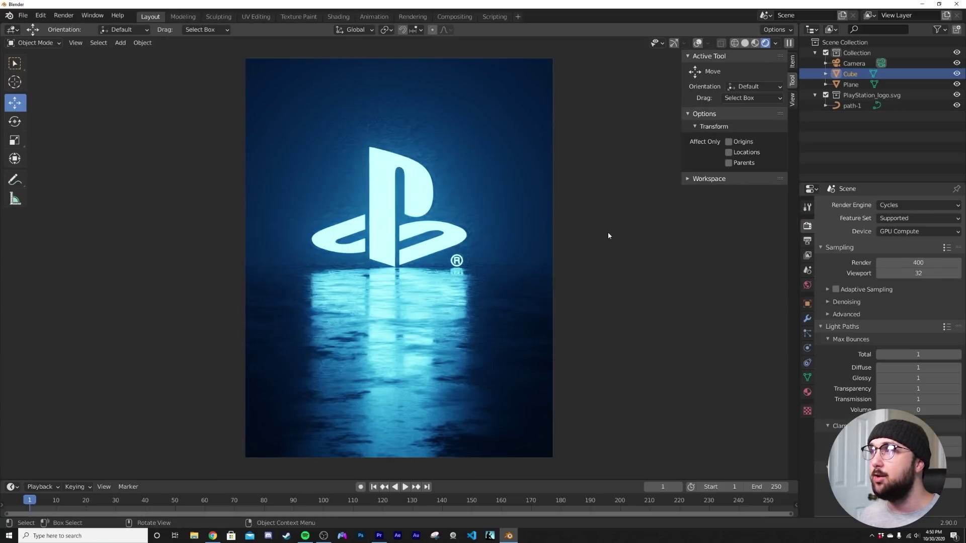